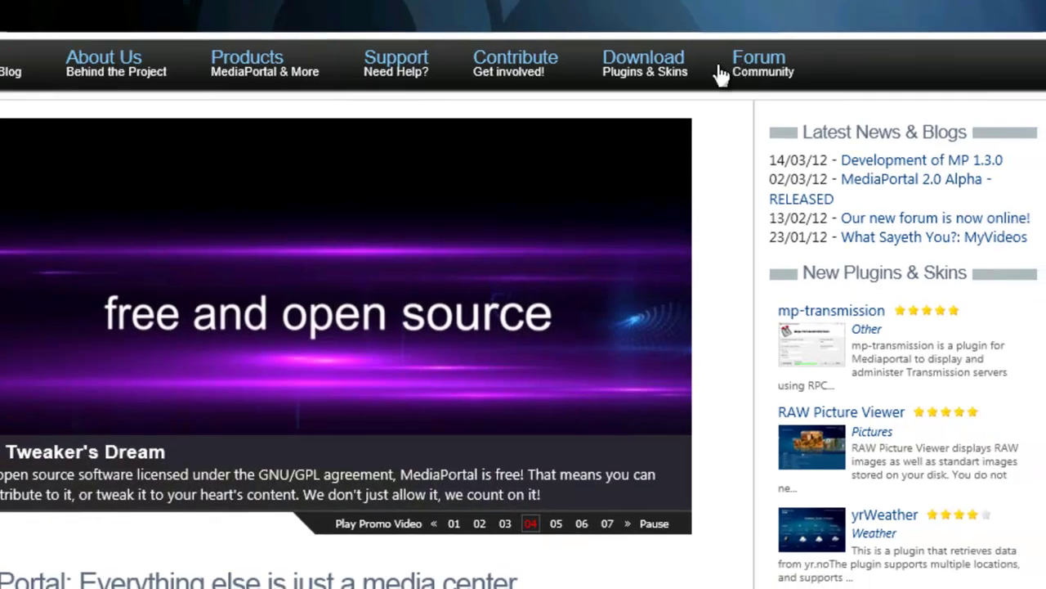
Step: Search the MediaPortal Plugins & Skins directory for 'ampdroid'
{"action": "mouse_move", "coordinate": [666, 57]}
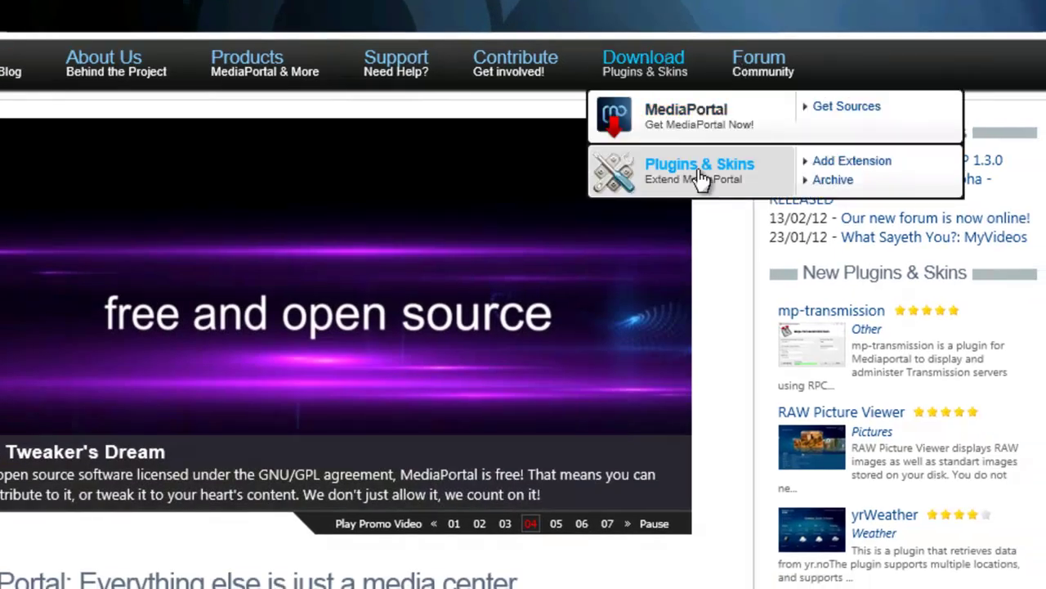
{"action": "left_click", "coordinate": [710, 172]}
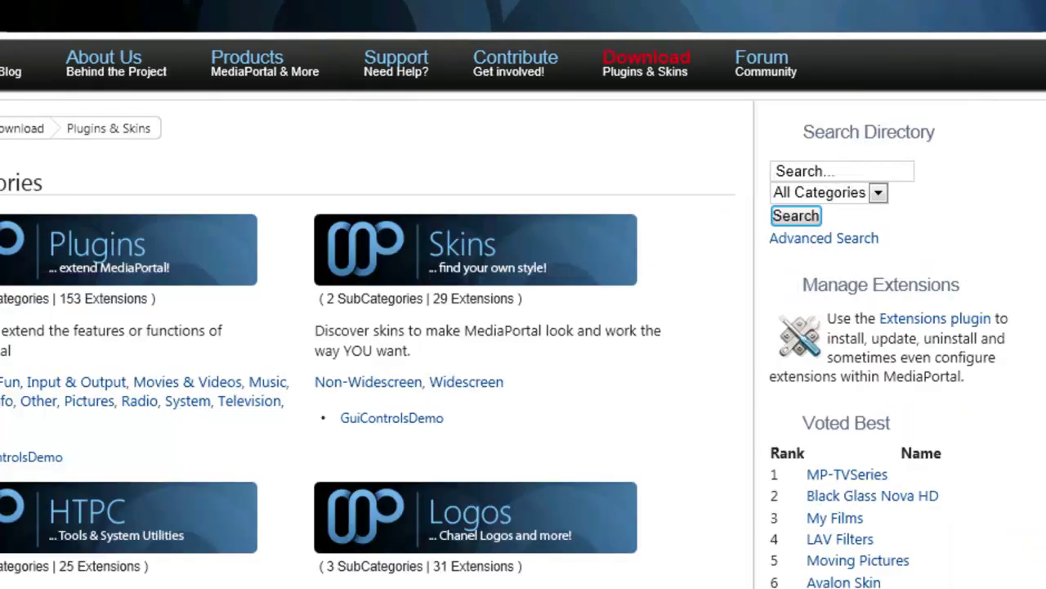
{"action": "left_click", "coordinate": [876, 169]}
{"action": "type", "text": "ampdroid"}
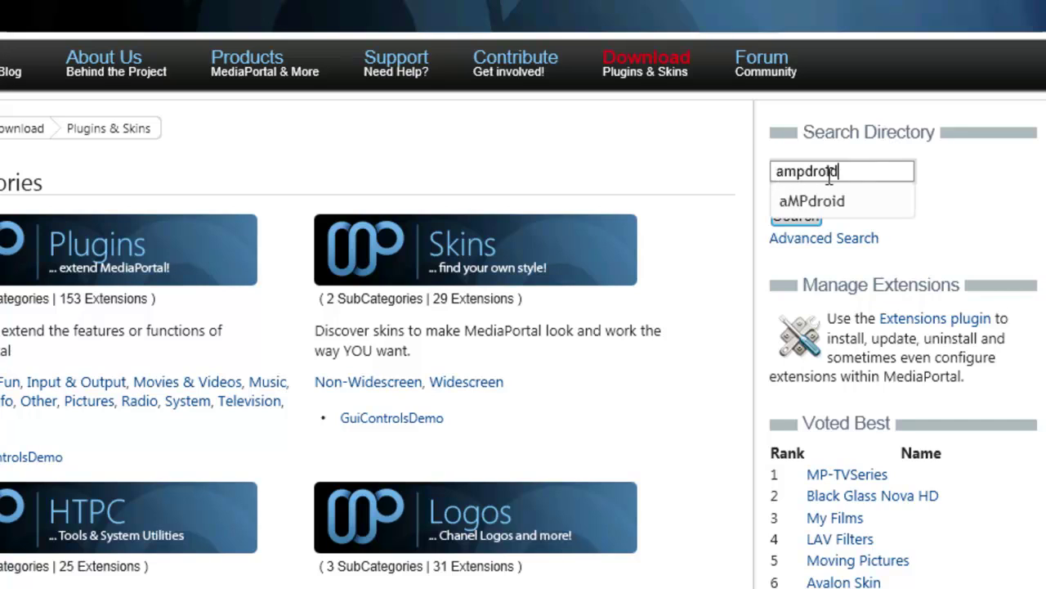
{"action": "left_click", "coordinate": [840, 201]}
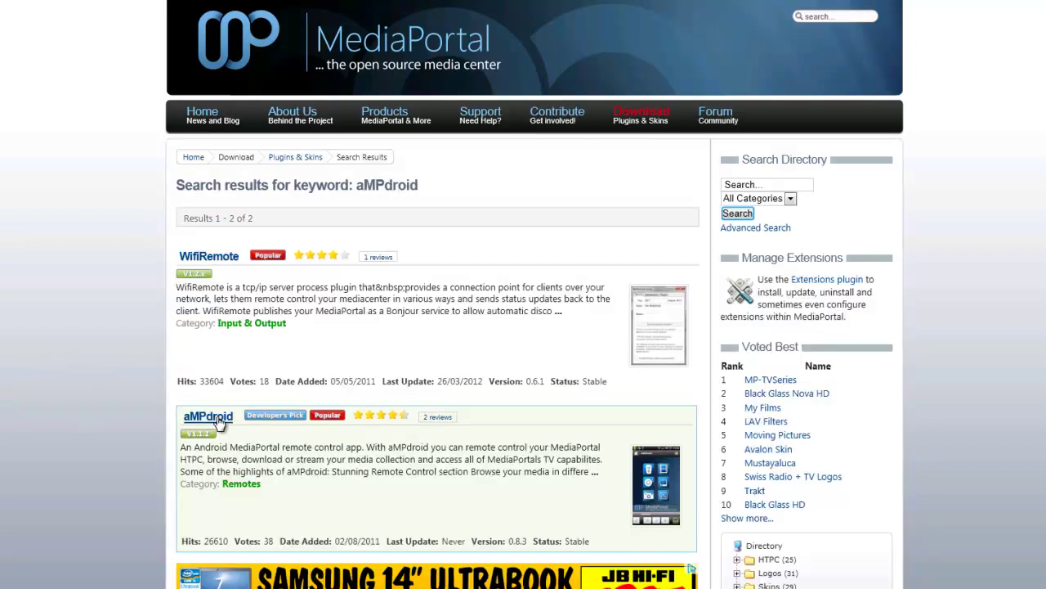
Step: Open the aMPdroid extension page and reach its a-mp-droid Google Code project home
{"action": "left_click", "coordinate": [209, 417]}
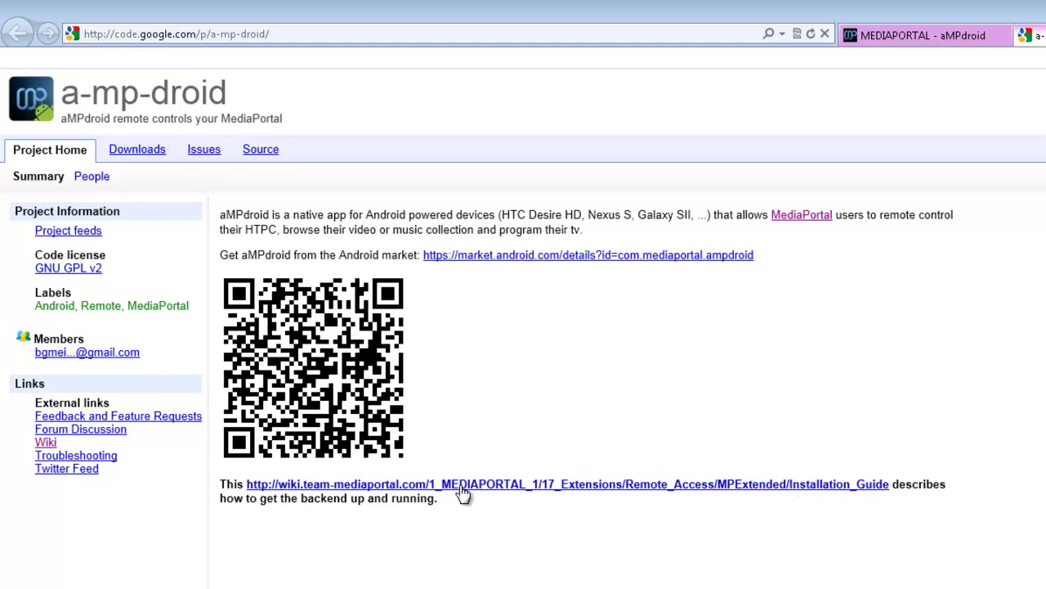
Step: Follow the MPExtended Installation Guide to the Service 0.4.3 download page, declining the zip download
{"action": "left_click", "coordinate": [780, 488]}
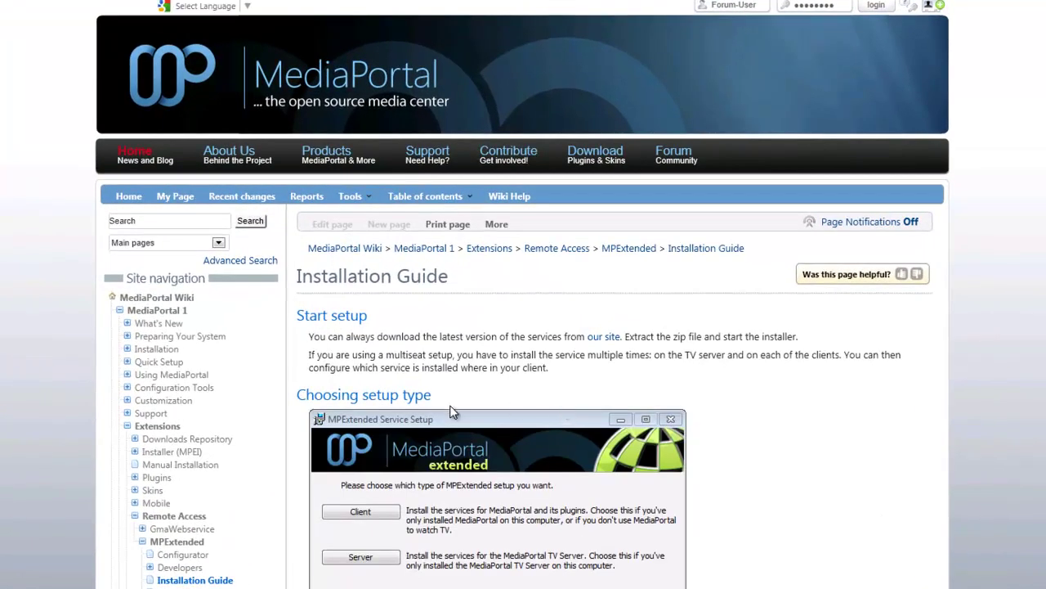
{"action": "scroll", "coordinate": [511, 555], "scroll_direction": "down", "scroll_amount": 5}
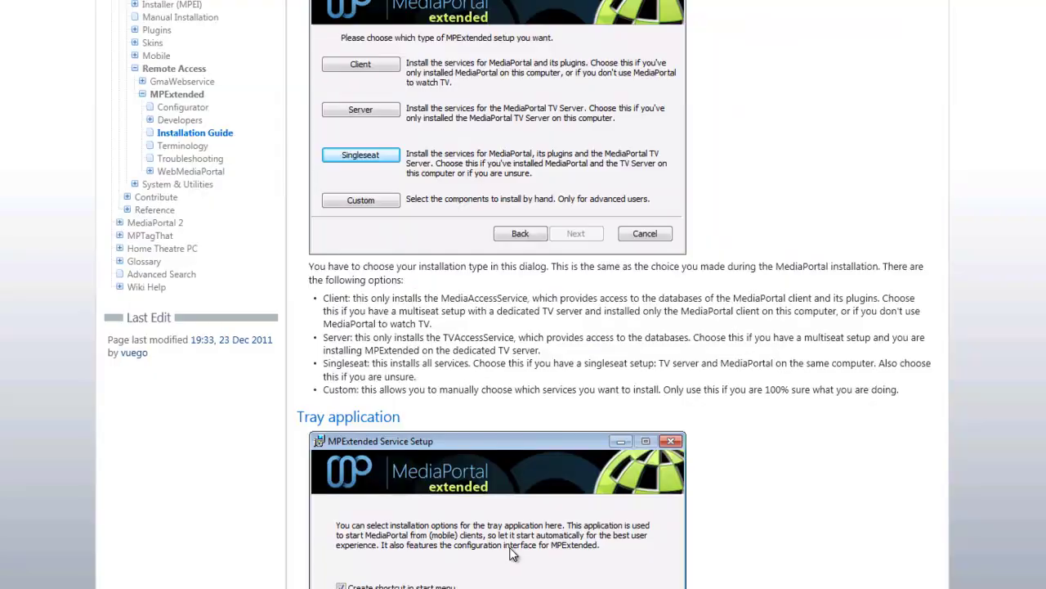
{"action": "scroll", "coordinate": [510, 554], "scroll_direction": "up", "scroll_amount": 5}
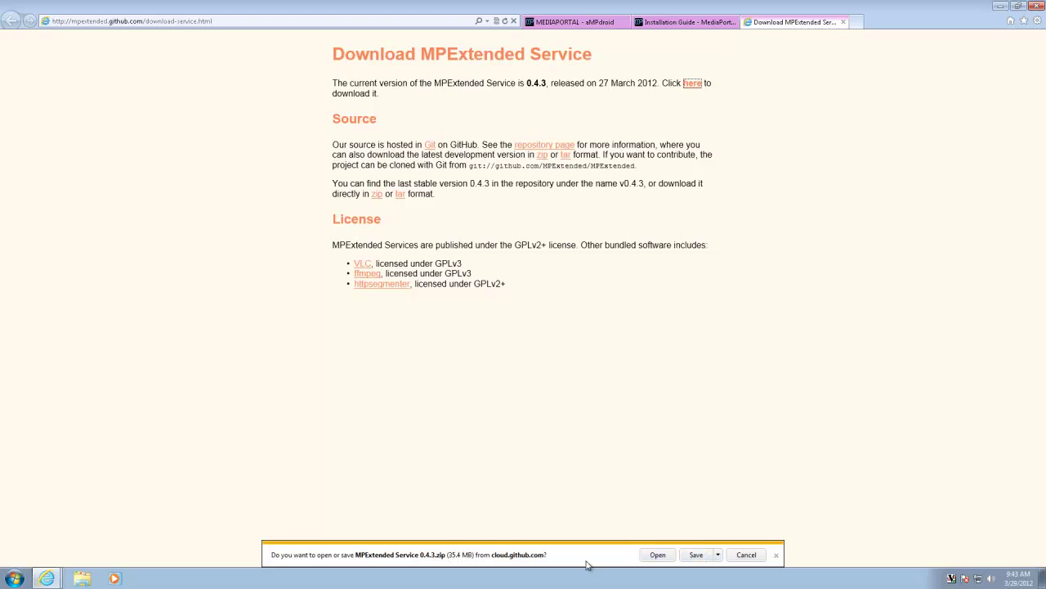
{"action": "left_click", "coordinate": [747, 555]}
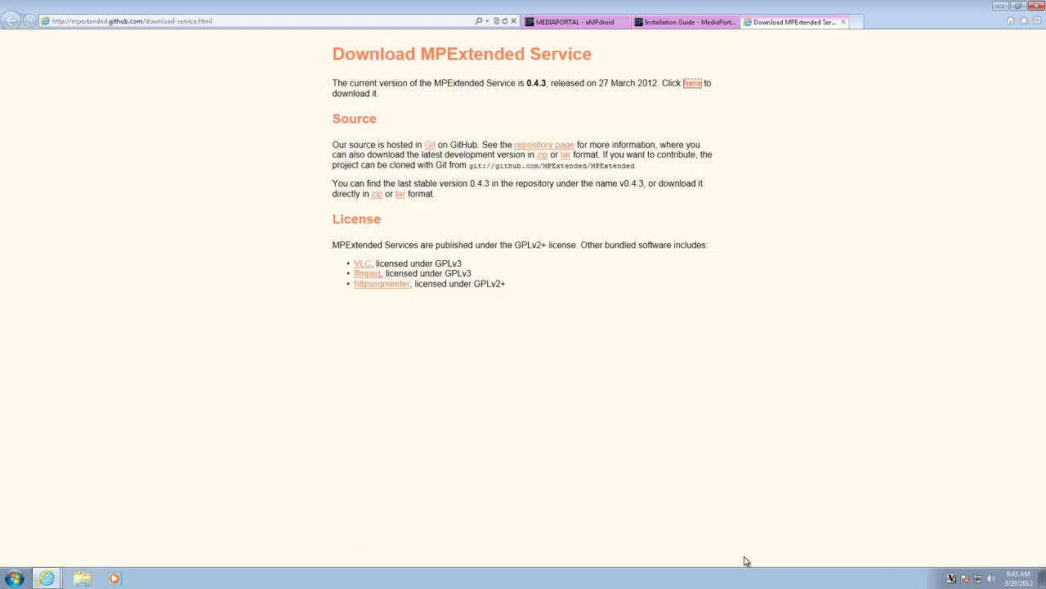
Step: Close the download page, read the installation steps, and open the folder with MPExtended.Installers.Service
{"action": "left_click", "coordinate": [845, 23]}
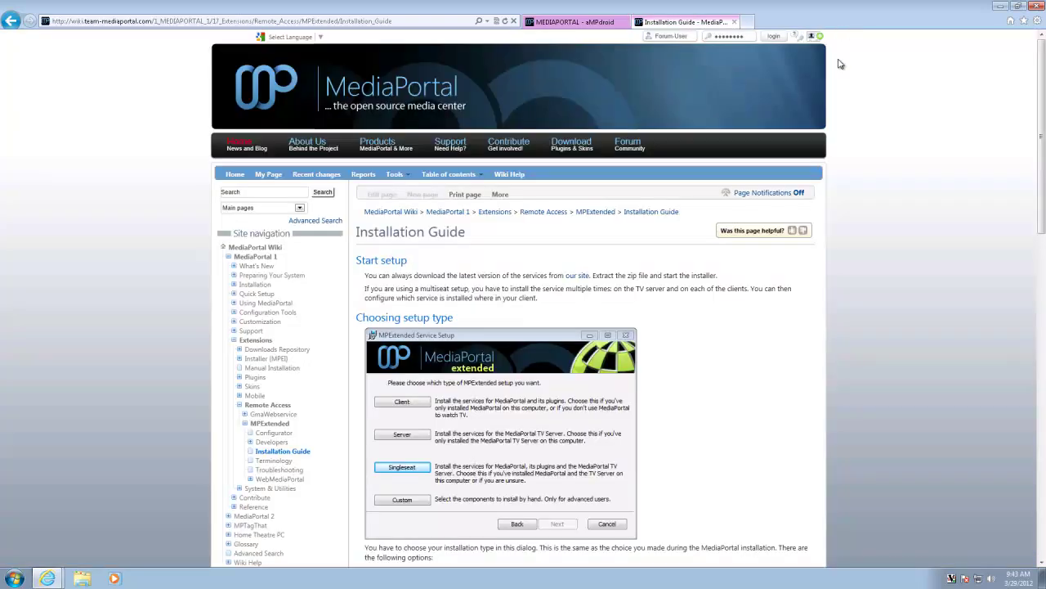
{"action": "scroll", "coordinate": [759, 355], "scroll_direction": "down", "scroll_amount": 3}
{"action": "scroll", "coordinate": [760, 355], "scroll_direction": "down", "scroll_amount": 5}
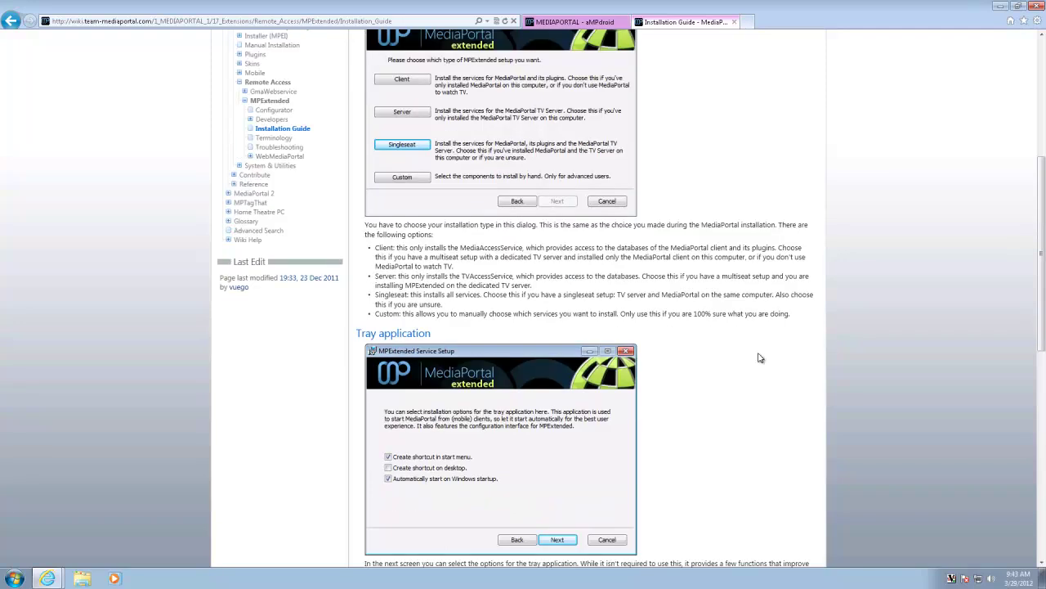
{"action": "scroll", "coordinate": [759, 358], "scroll_direction": "down", "scroll_amount": 3}
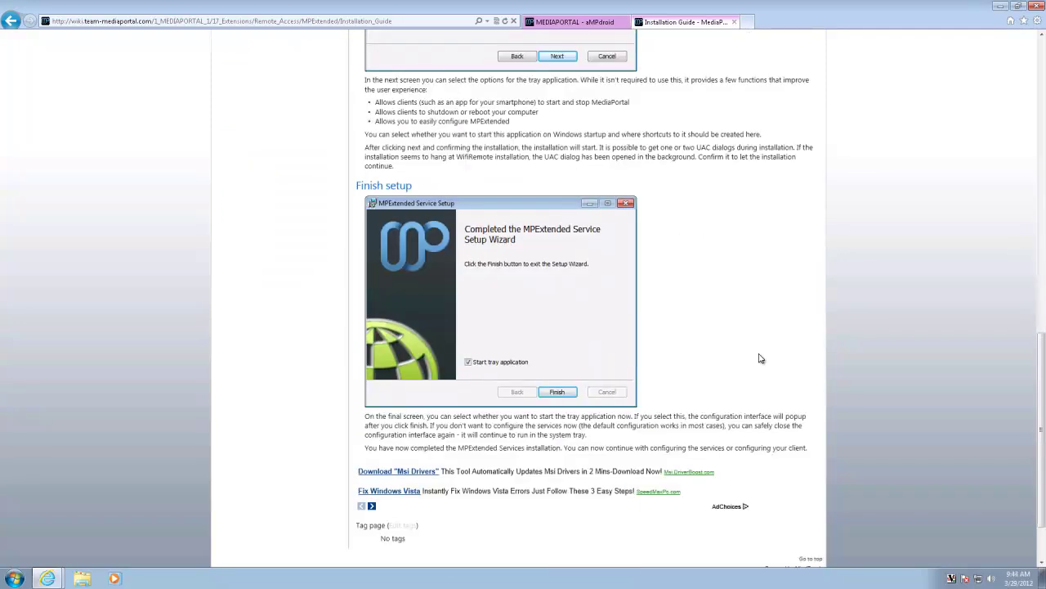
{"action": "scroll", "coordinate": [760, 358], "scroll_direction": "up", "scroll_amount": 6}
{"action": "scroll", "coordinate": [759, 358], "scroll_direction": "up", "scroll_amount": 5}
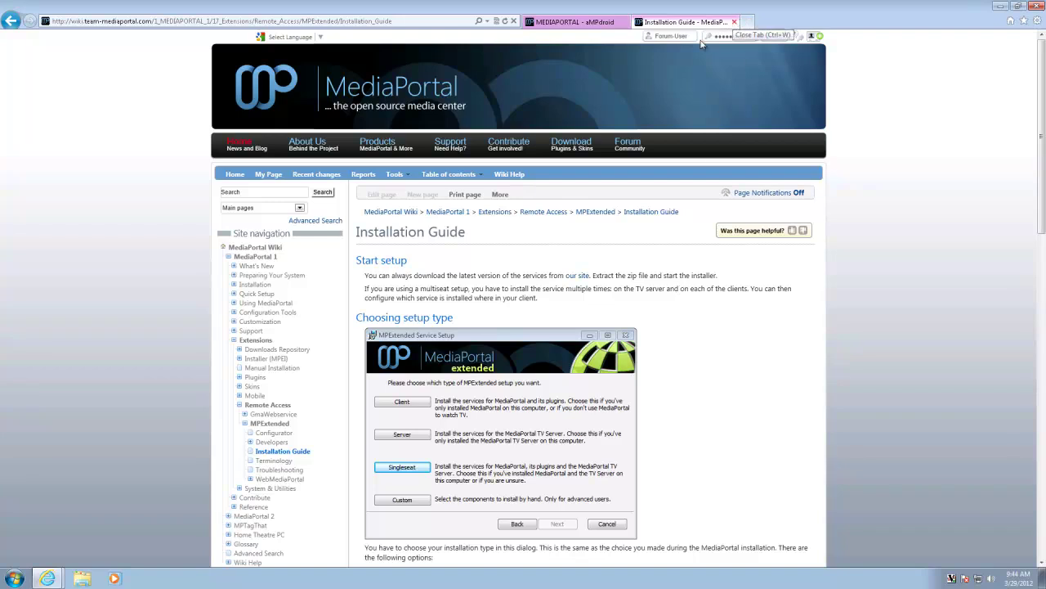
{"action": "left_click", "coordinate": [81, 578]}
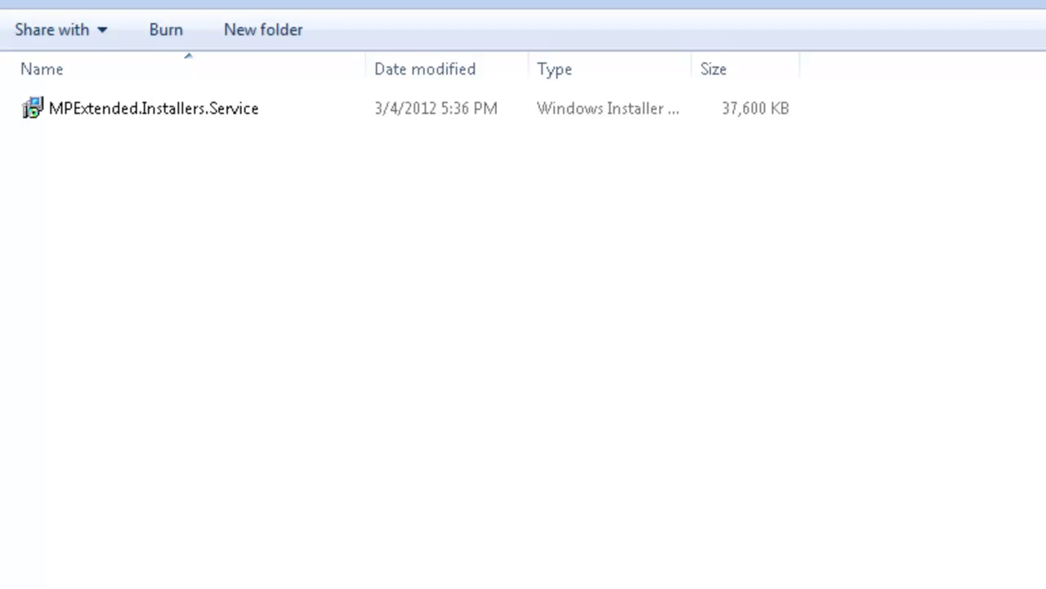
Step: Launch MPExtended.Installers.Service and choose a Singleseat installation, keeping the default tray options
{"action": "double_click", "coordinate": [232, 110]}
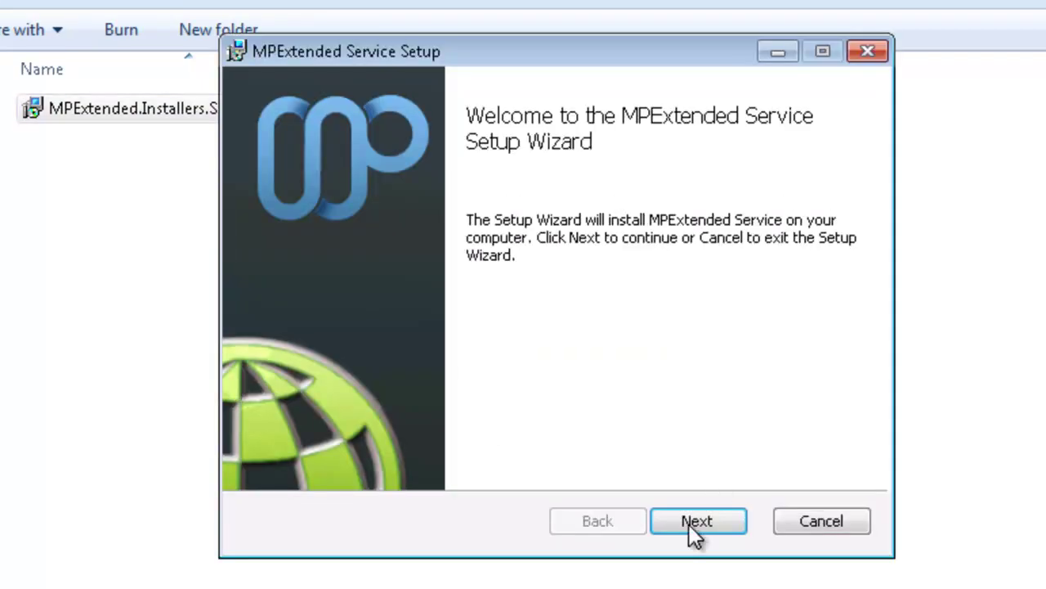
{"action": "left_click", "coordinate": [689, 524]}
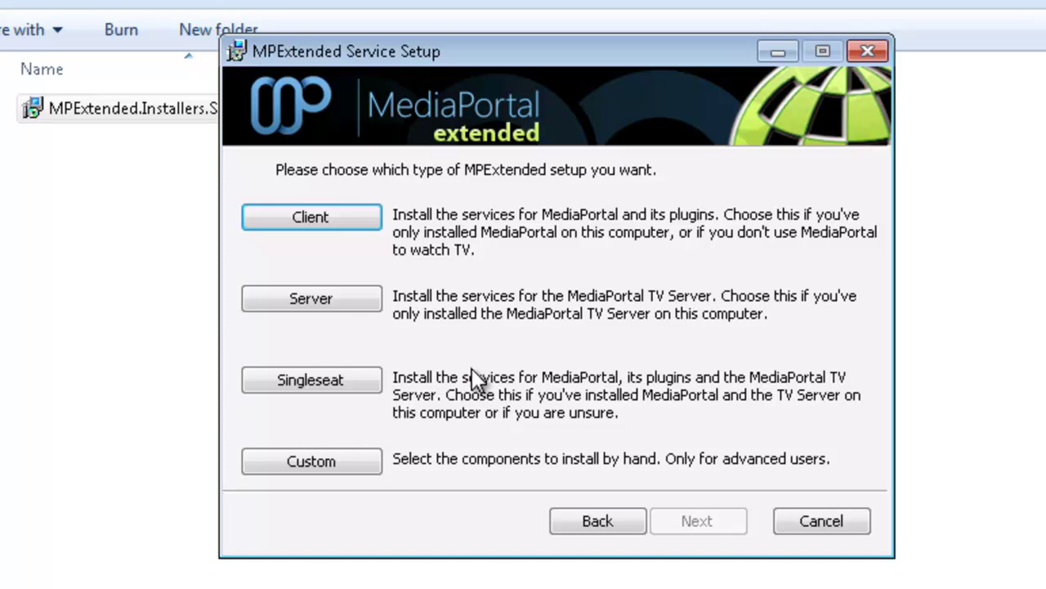
{"action": "left_click", "coordinate": [351, 382]}
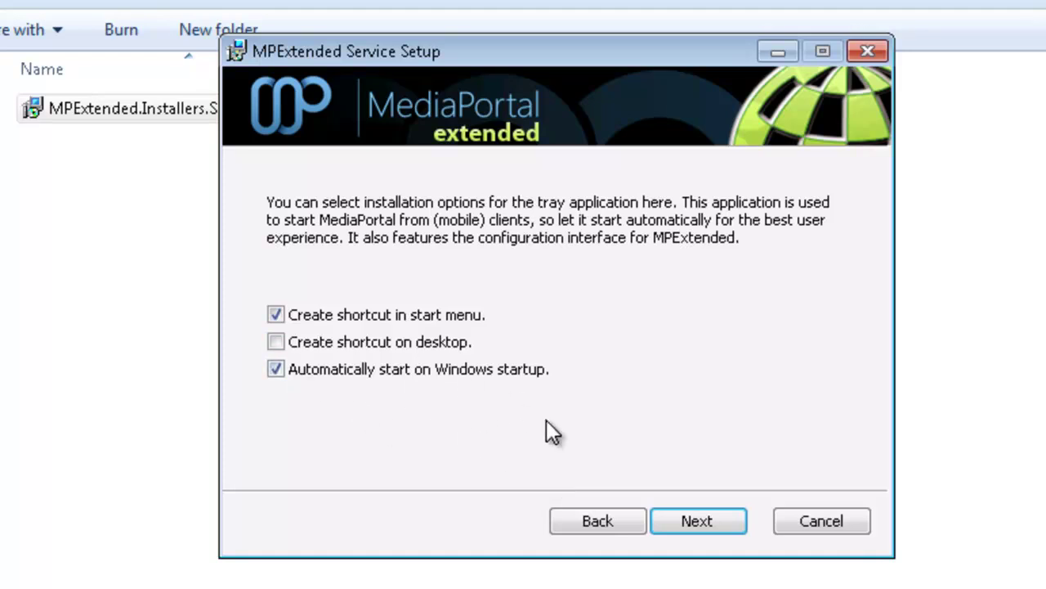
{"action": "left_click", "coordinate": [708, 526]}
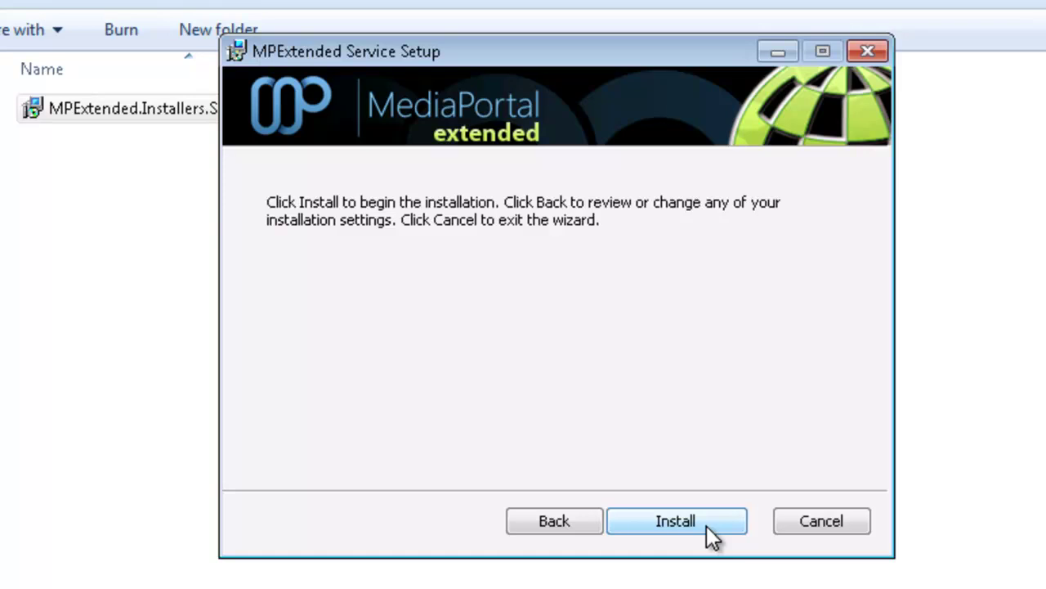
Step: Install MPExtended Service and finish the wizard with the tray application set to start
{"action": "left_click", "coordinate": [685, 515]}
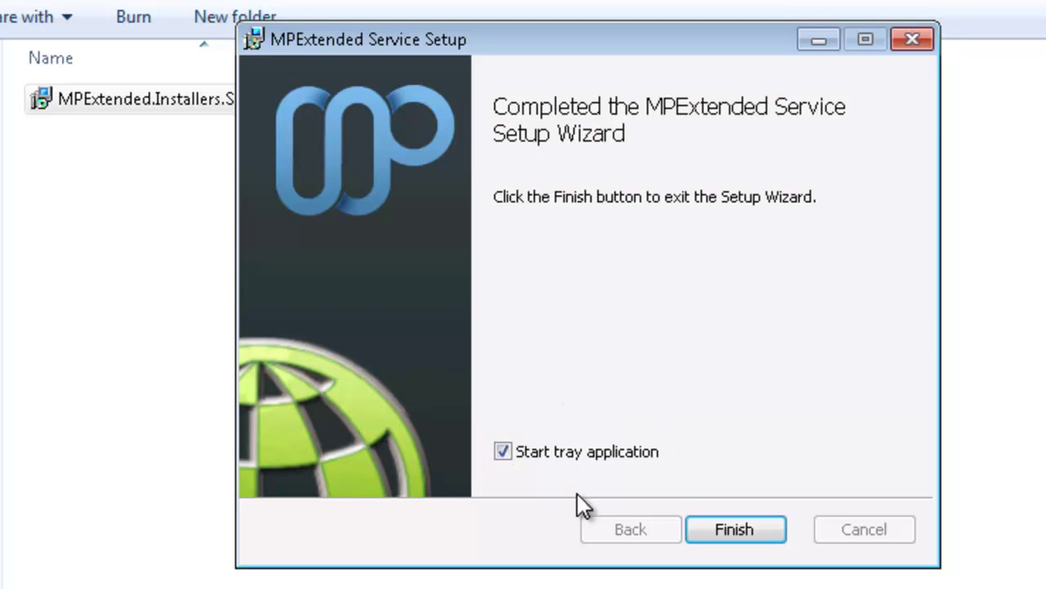
{"action": "left_click", "coordinate": [734, 532]}
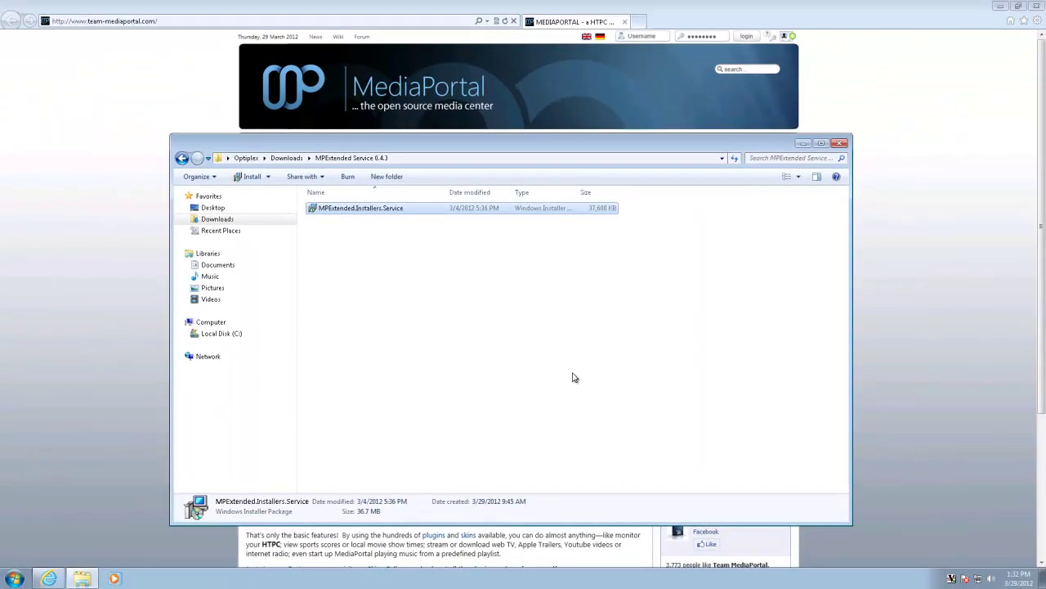
{"action": "left_click", "coordinate": [574, 377]}
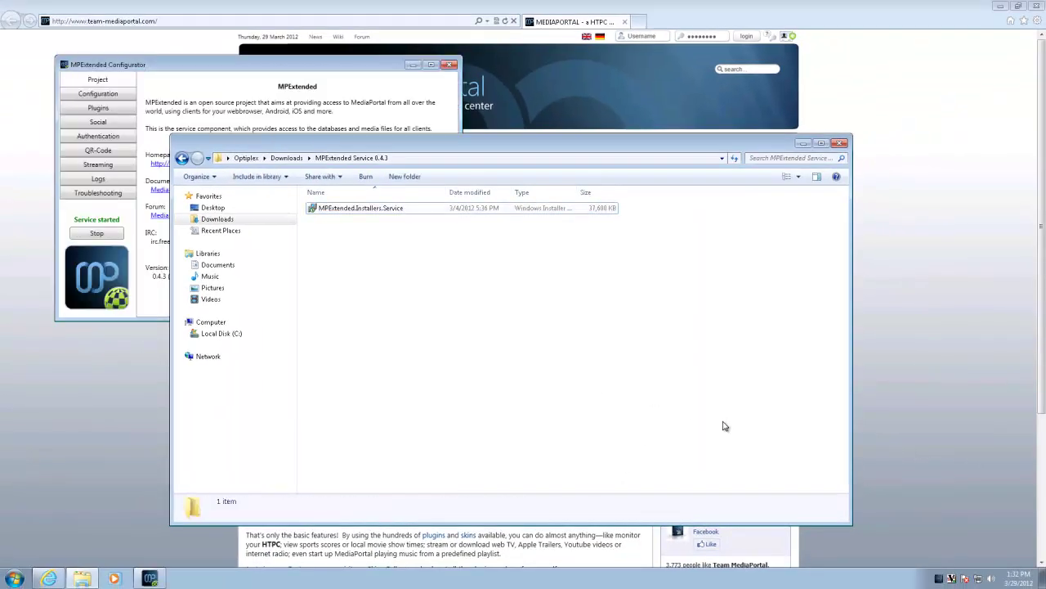
Step: Bring the Configurator forward and view MP-TVSeries database, banner and fanart paths under Plugins
{"action": "left_click", "coordinate": [802, 143]}
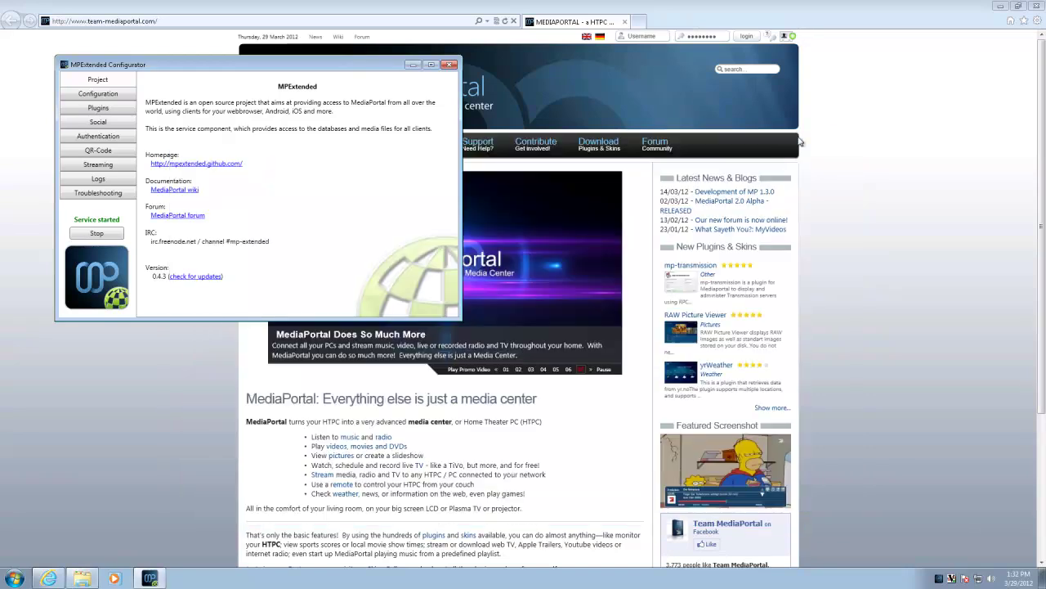
{"action": "left_click_drag", "start_coordinate": [355, 66], "coordinate": [558, 145]}
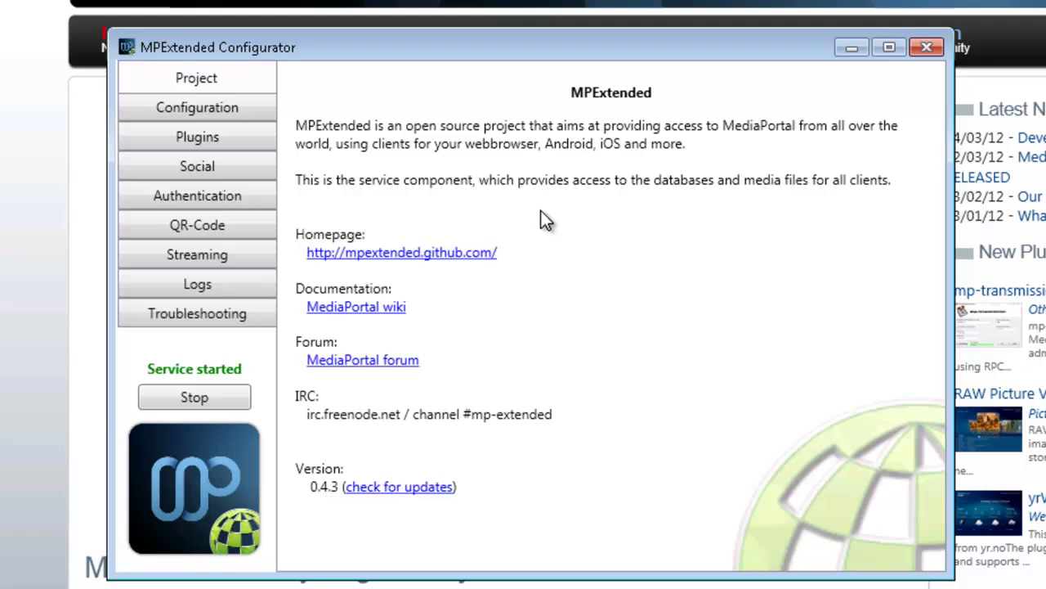
{"action": "left_click", "coordinate": [233, 109]}
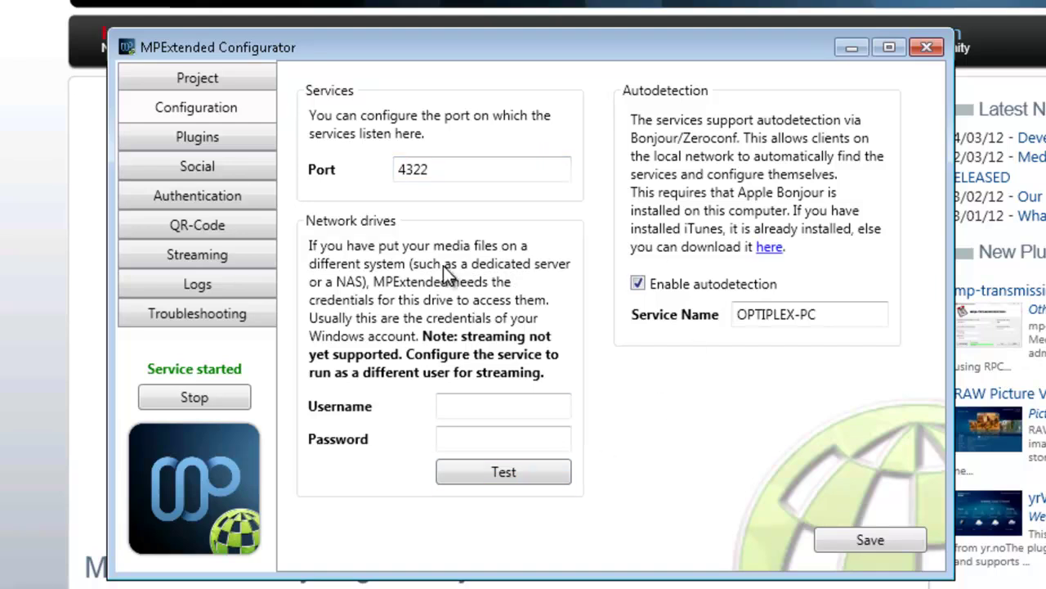
{"action": "left_click", "coordinate": [221, 138]}
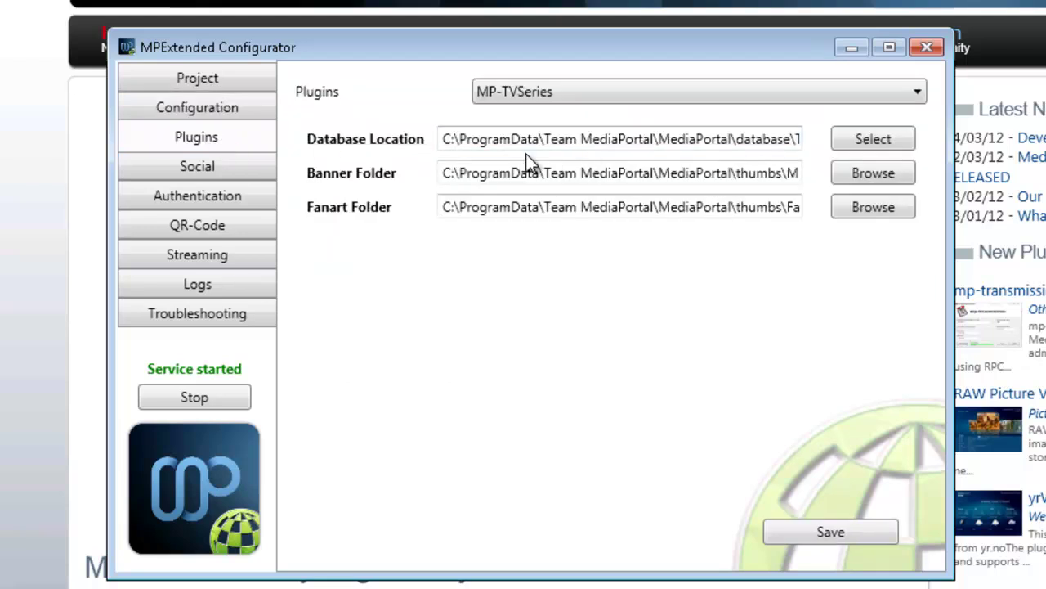
{"action": "left_click_drag", "start_coordinate": [543, 141], "coordinate": [834, 140]}
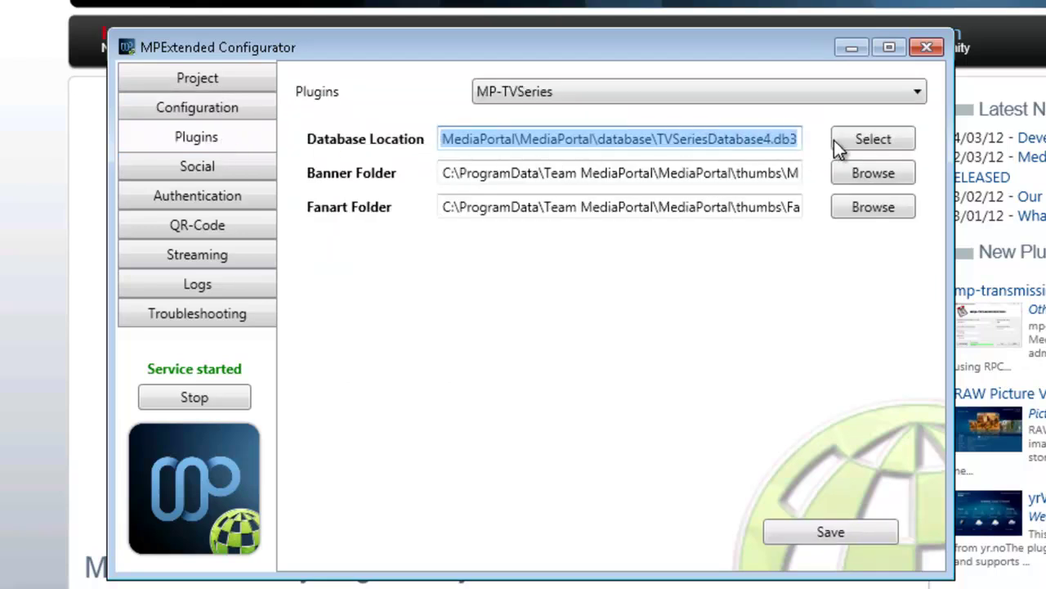
{"action": "left_click_drag", "start_coordinate": [611, 144], "coordinate": [385, 144]}
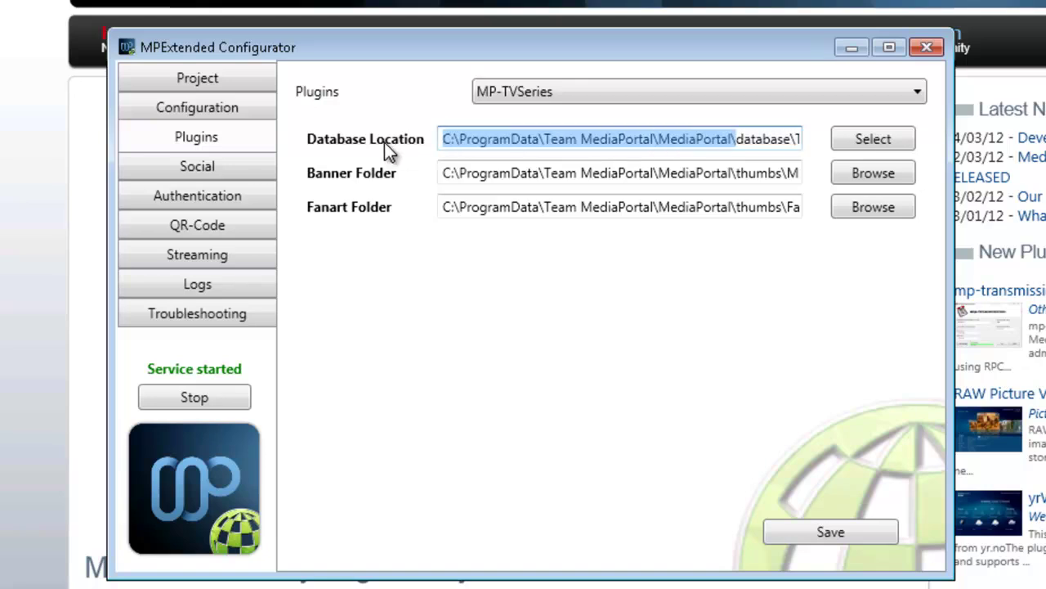
{"action": "left_click", "coordinate": [468, 140]}
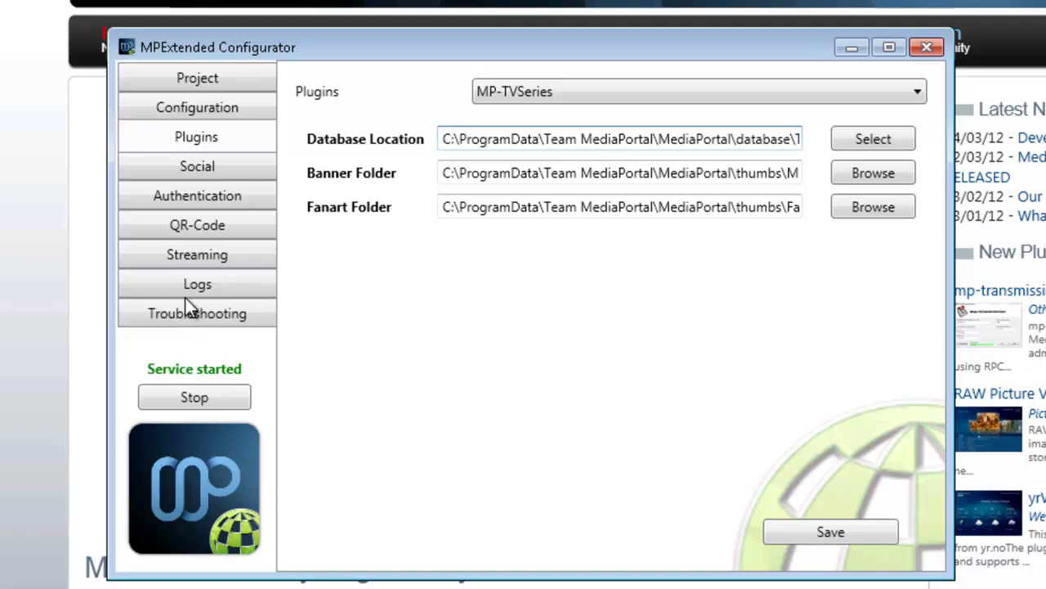
Step: Delete the default admin account on the Authentication page
{"action": "left_click", "coordinate": [193, 170]}
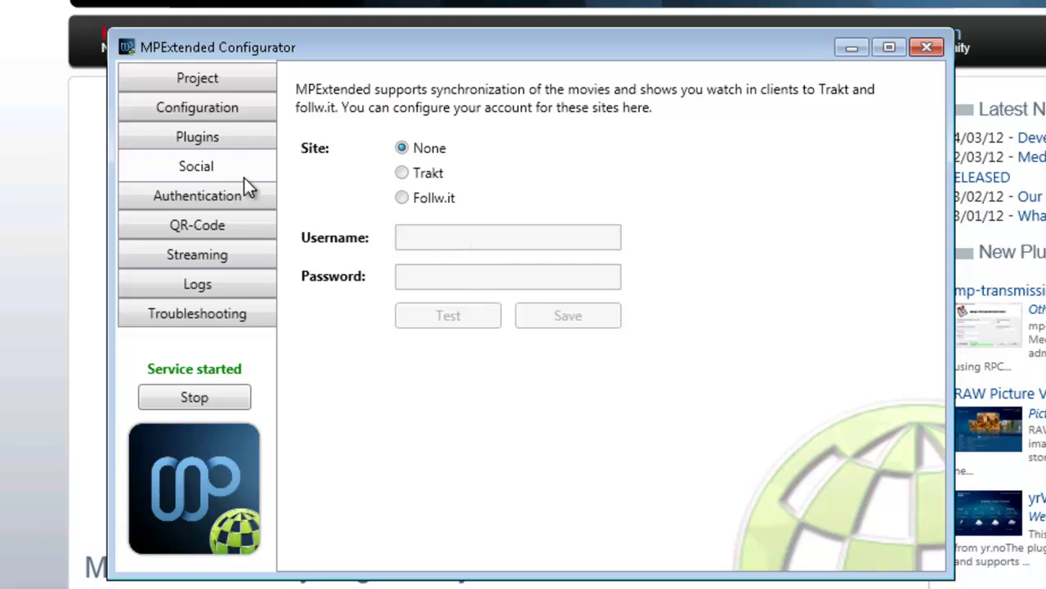
{"action": "left_click", "coordinate": [235, 196]}
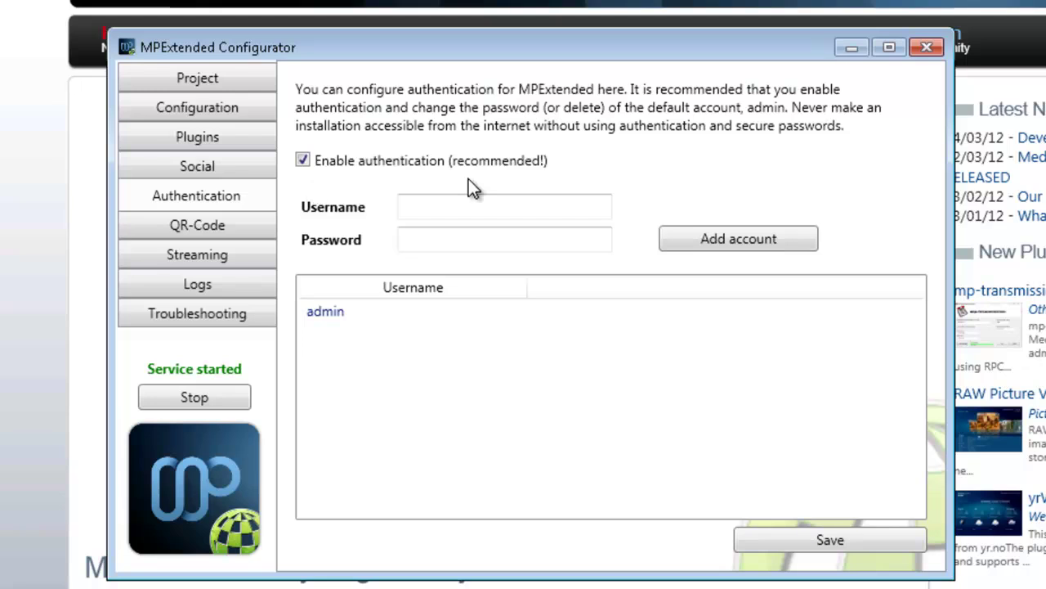
{"action": "right_click", "coordinate": [336, 315]}
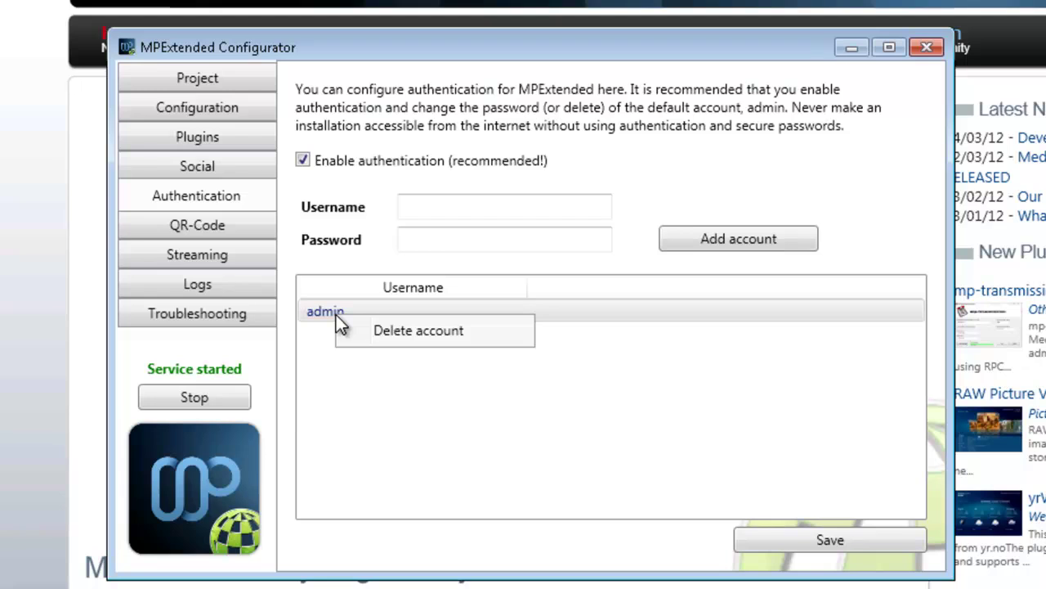
{"action": "left_click", "coordinate": [434, 331]}
Step: Add a new 'admin' account with a password and save the user list
{"action": "left_click", "coordinate": [458, 207]}
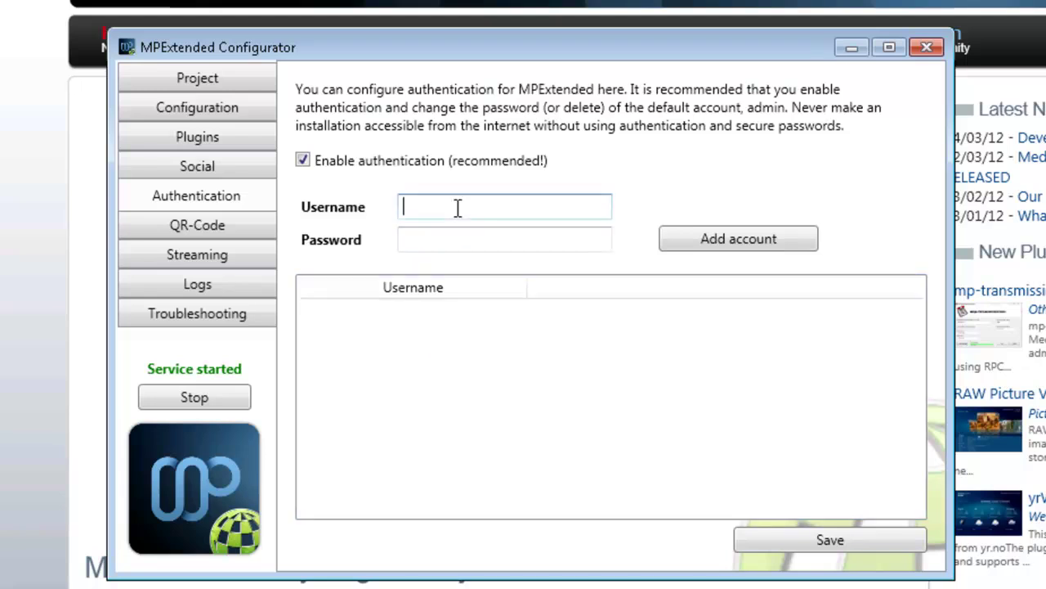
{"action": "type", "text": "admin"}
{"action": "key", "text": "Tab"}
{"action": "type", "text": "admin"}
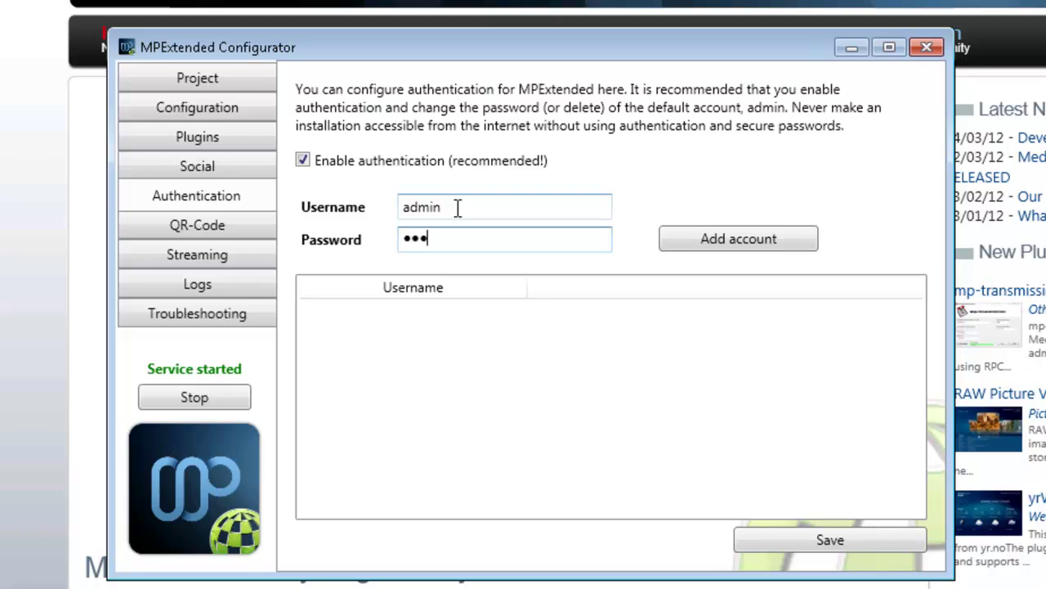
{"action": "left_click", "coordinate": [774, 238]}
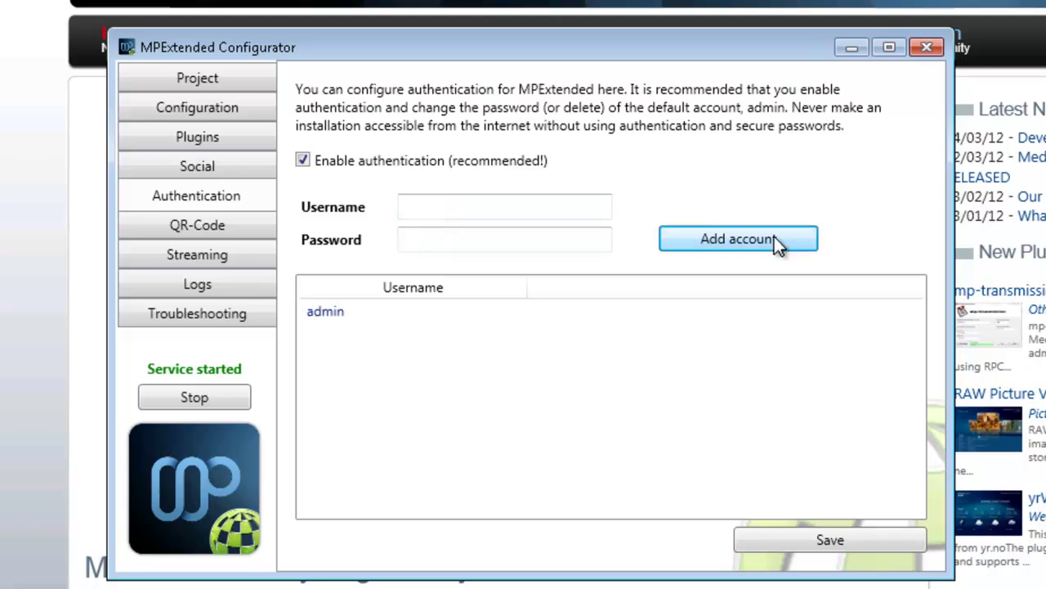
{"action": "left_click", "coordinate": [843, 538]}
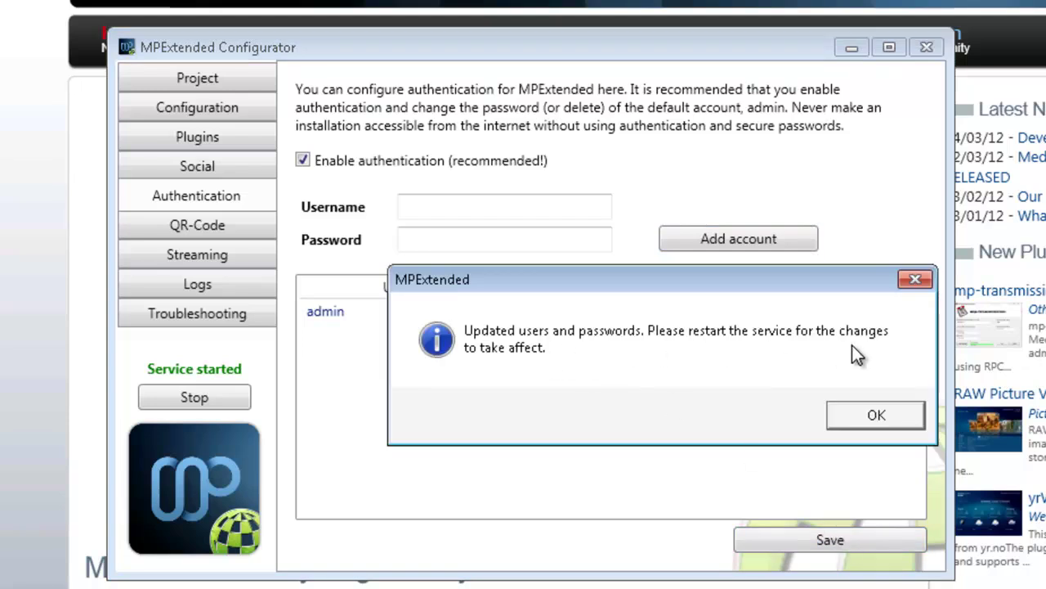
{"action": "left_click", "coordinate": [883, 414]}
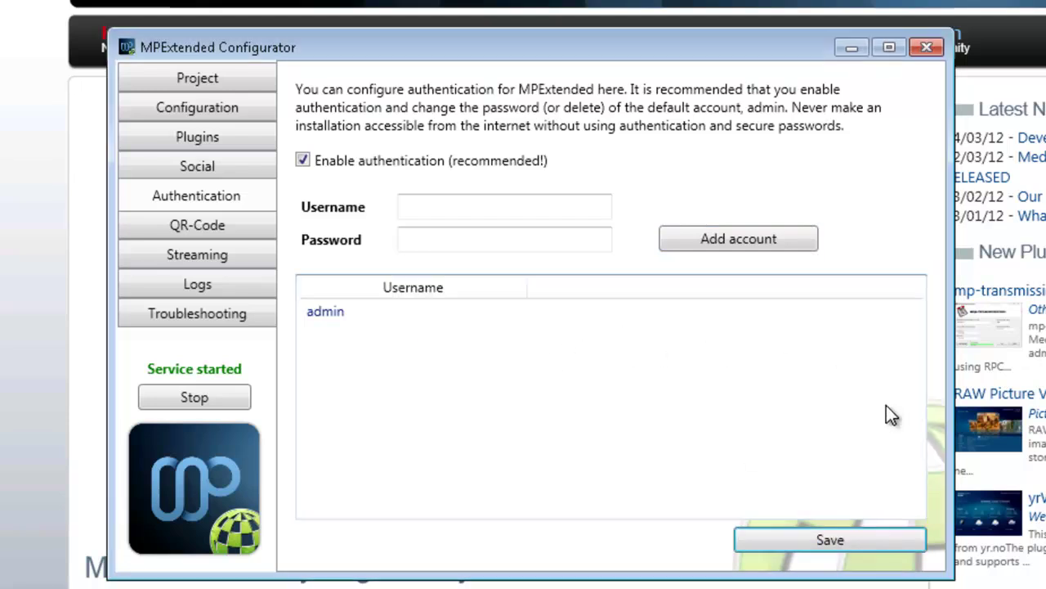
Step: Show the connection QR code with authentication included for the admin user
{"action": "left_click", "coordinate": [227, 231]}
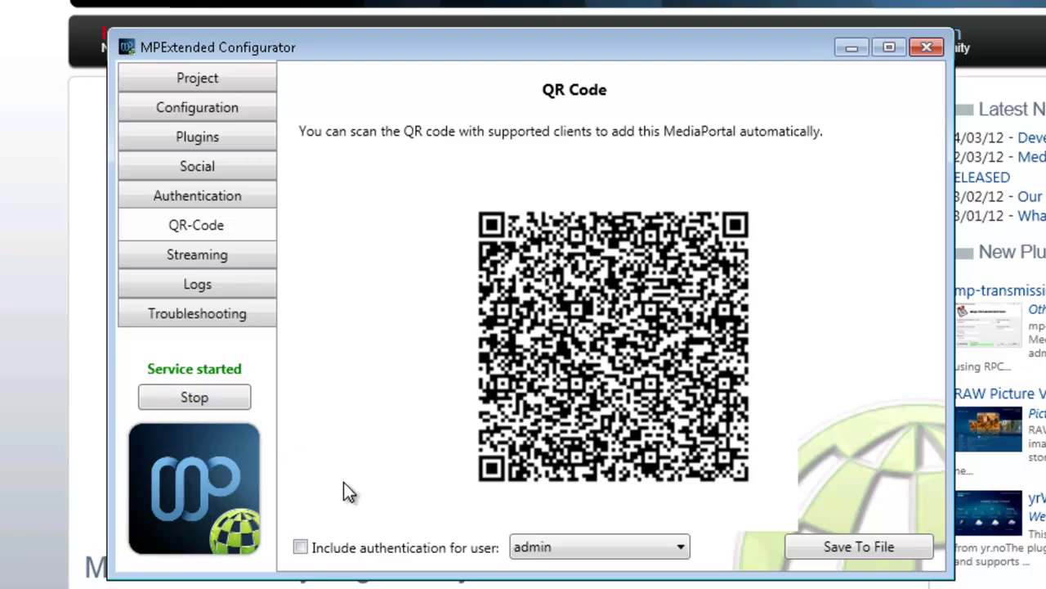
{"action": "left_click", "coordinate": [300, 547]}
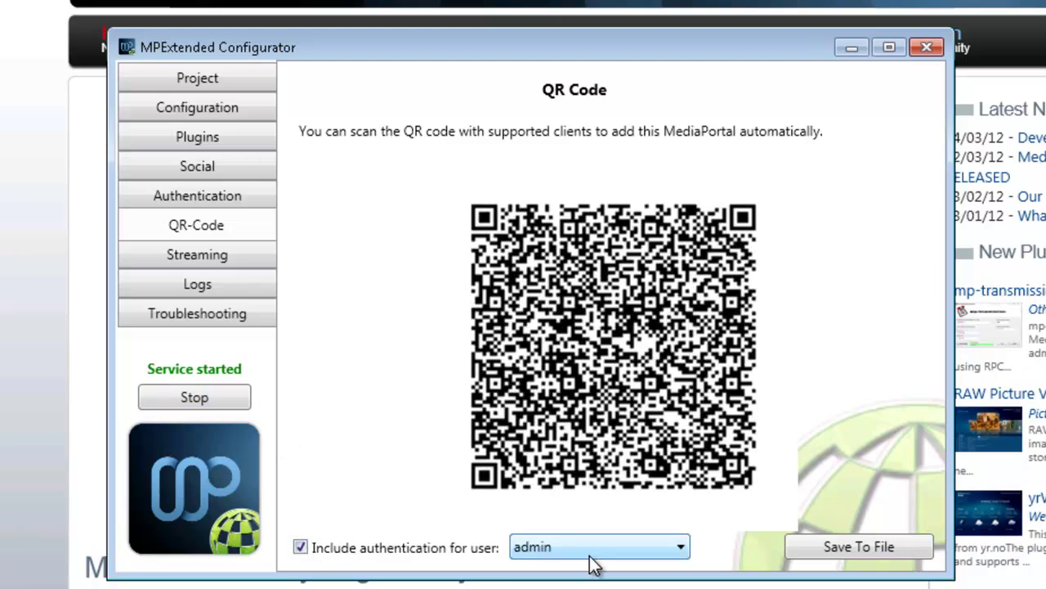
{"action": "left_click", "coordinate": [589, 556]}
{"action": "left_click", "coordinate": [591, 558]}
Step: Look over Streaming, Logs and Troubleshooting, then stop and restart the MPExtended service
{"action": "left_click", "coordinate": [259, 260]}
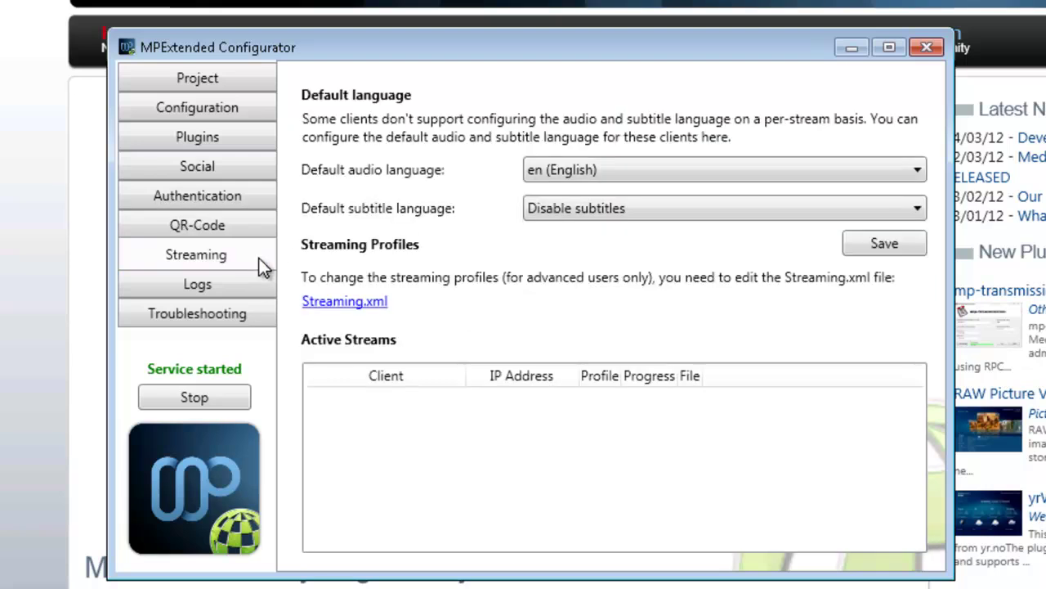
{"action": "left_click", "coordinate": [243, 288]}
{"action": "left_click", "coordinate": [238, 321]}
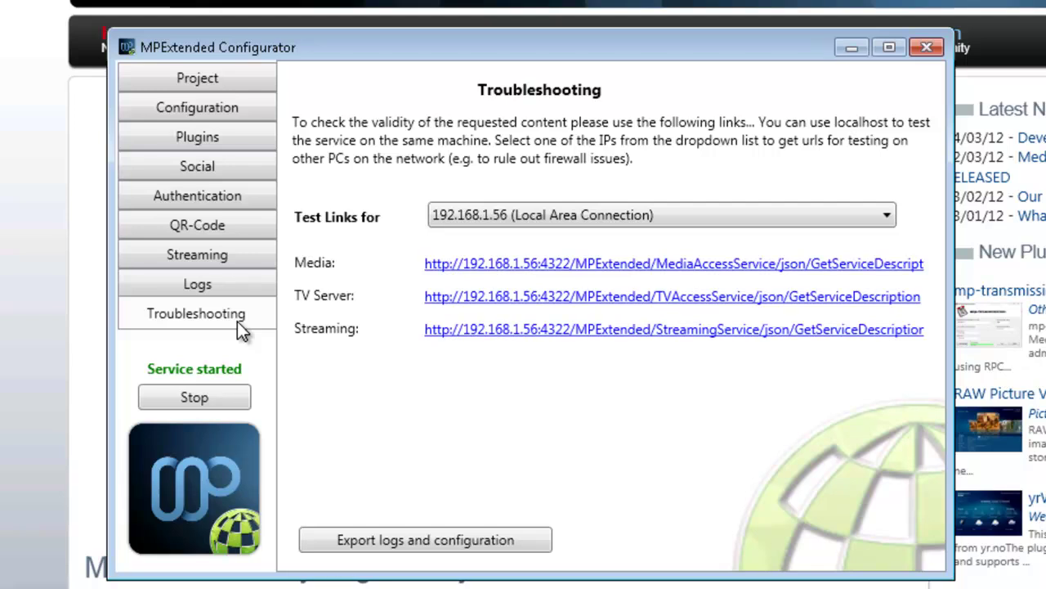
{"action": "left_click", "coordinate": [197, 404]}
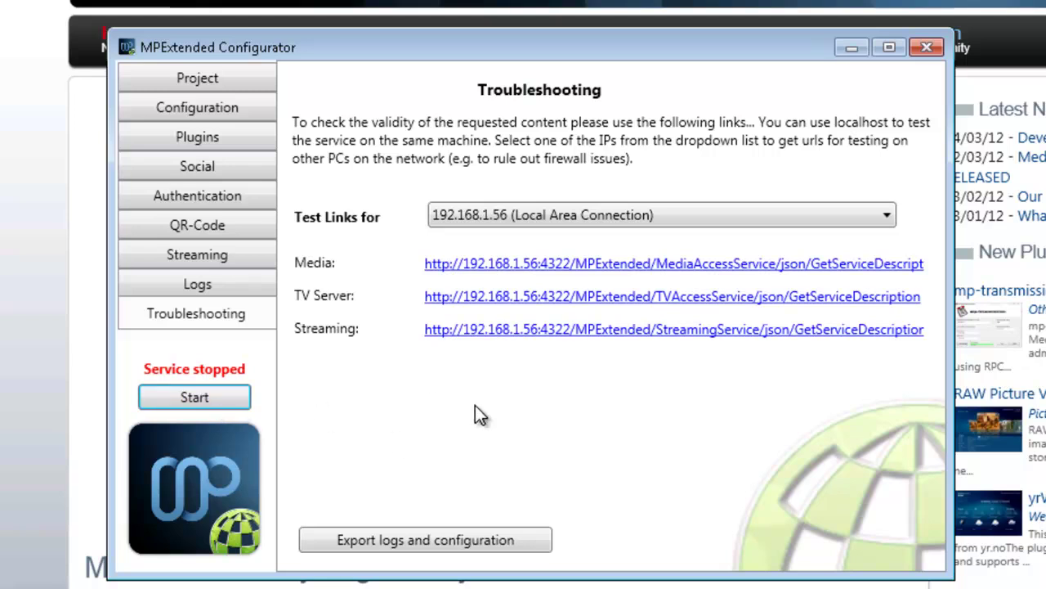
{"action": "key", "text": "space"}
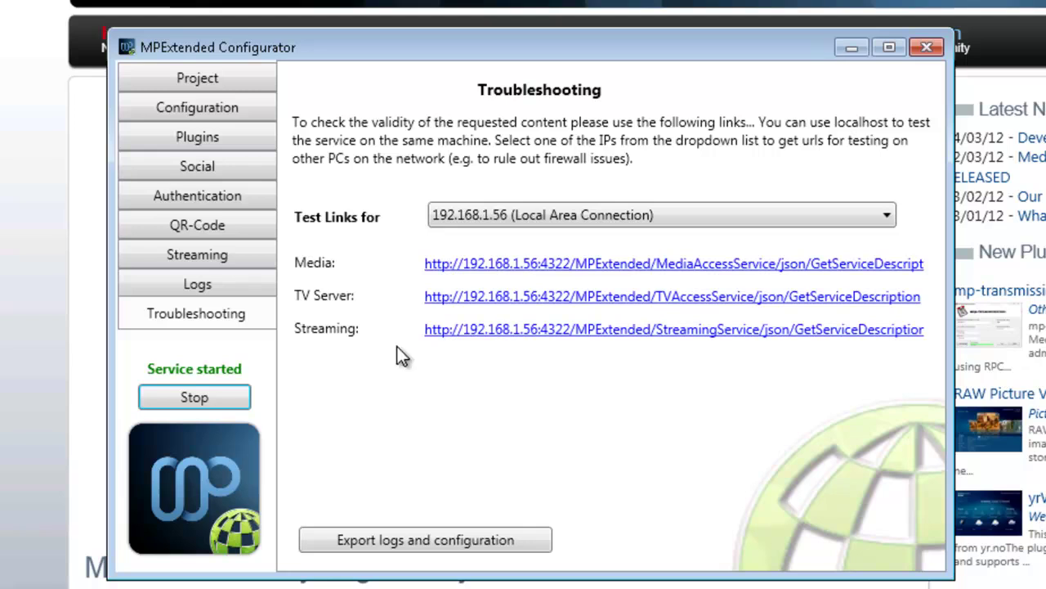
Step: Save the QR code with authentication included, replacing aMPdroid settings.jpg in Downloads
{"action": "left_click", "coordinate": [241, 224]}
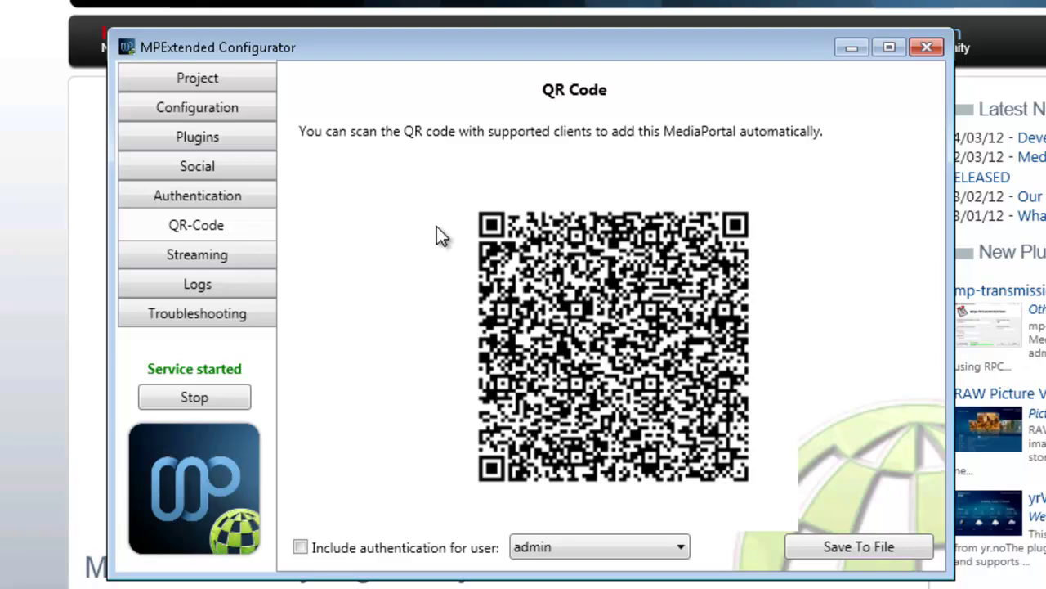
{"action": "left_click", "coordinate": [420, 547]}
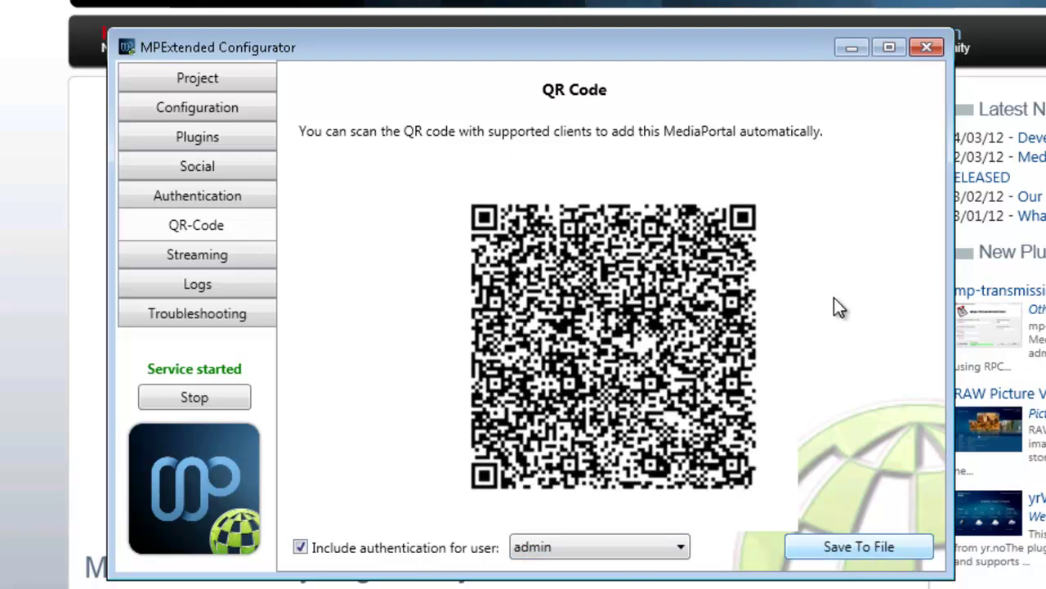
{"action": "left_click", "coordinate": [881, 546]}
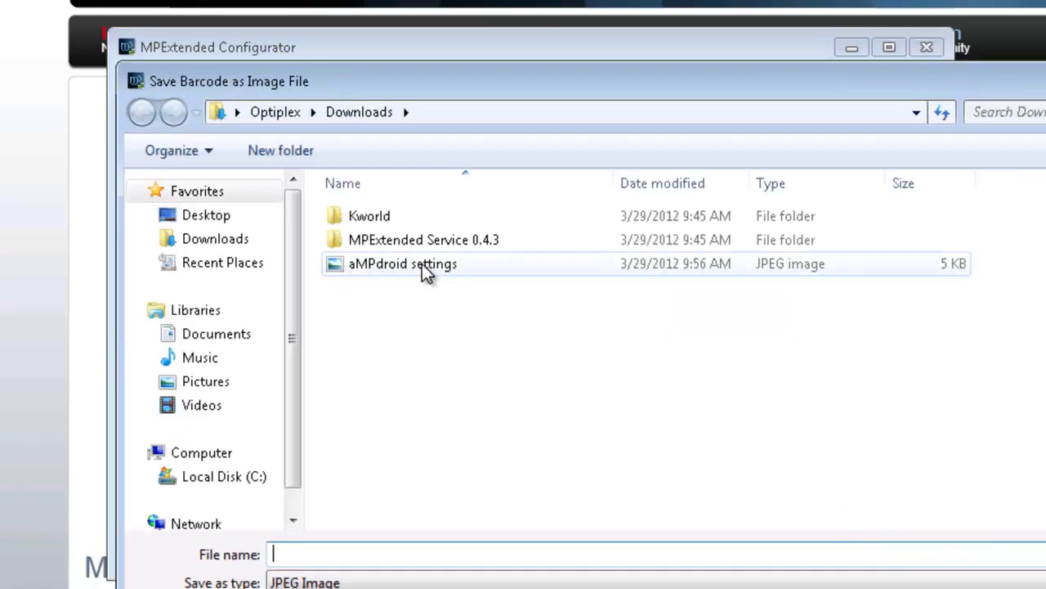
{"action": "left_click", "coordinate": [424, 265]}
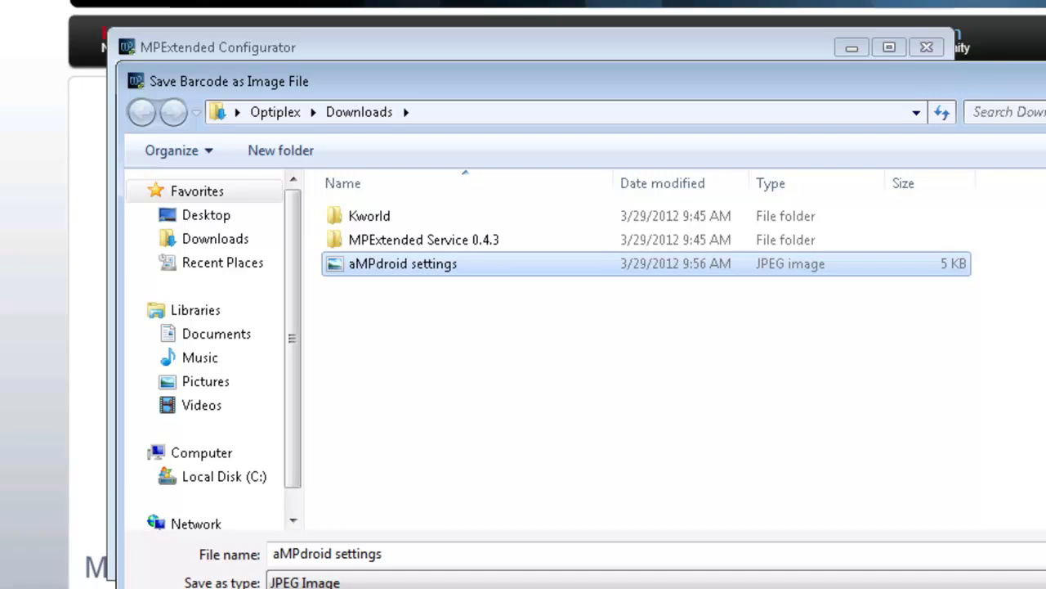
{"action": "key", "text": "Return"}
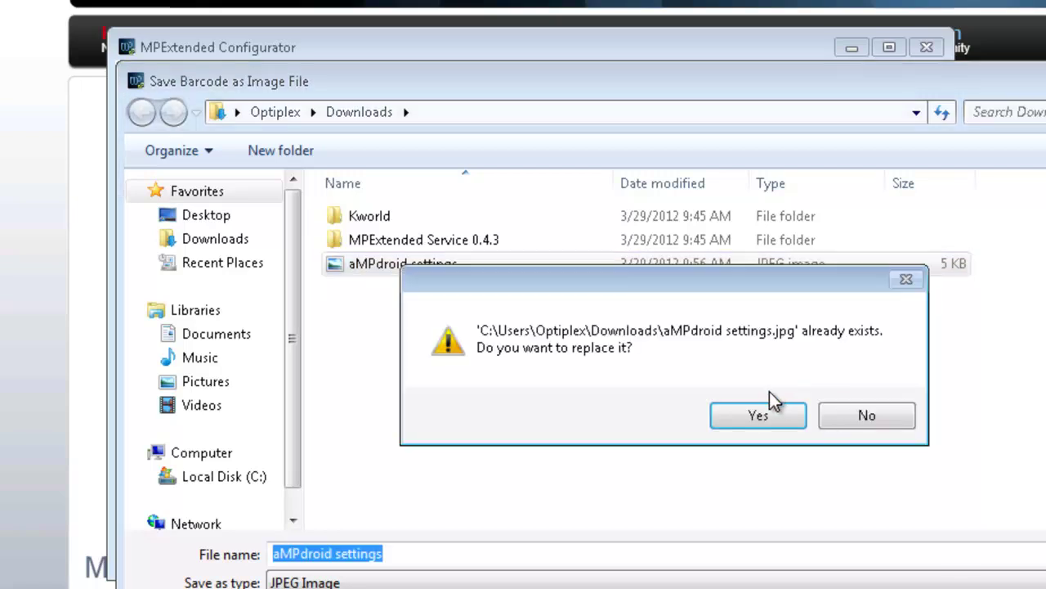
{"action": "left_click", "coordinate": [765, 416]}
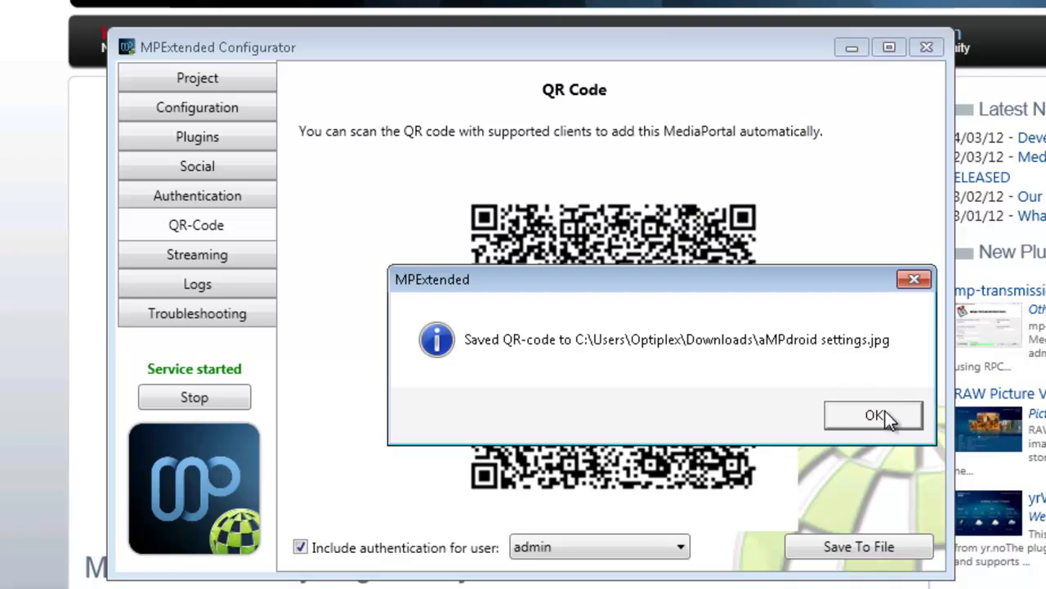
{"action": "left_click", "coordinate": [874, 415]}
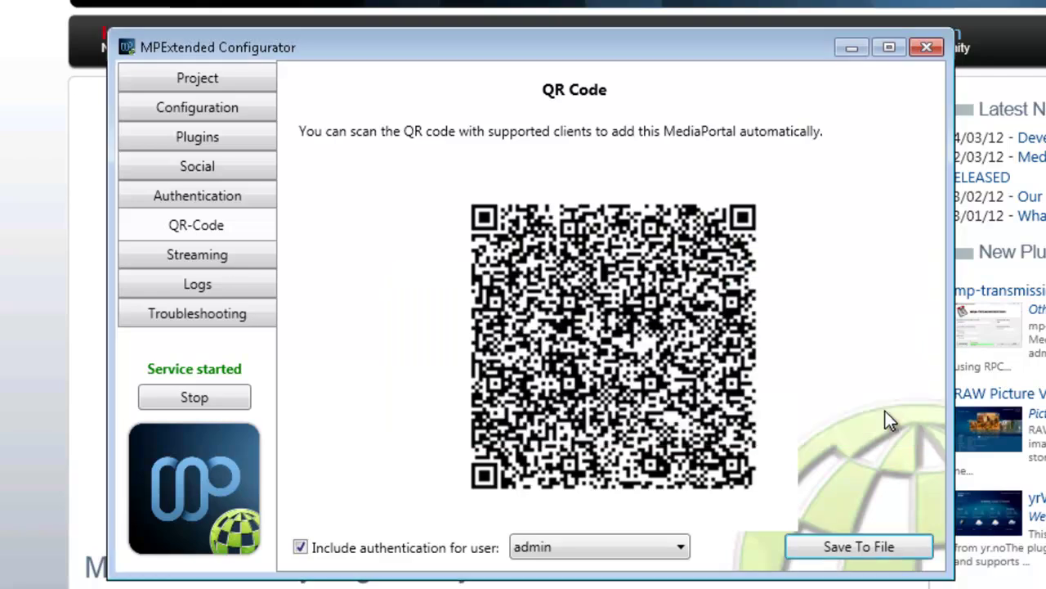
Step: Close the Configurator window and view the tray icon's Powermodes options without choosing any
{"action": "left_click", "coordinate": [927, 45]}
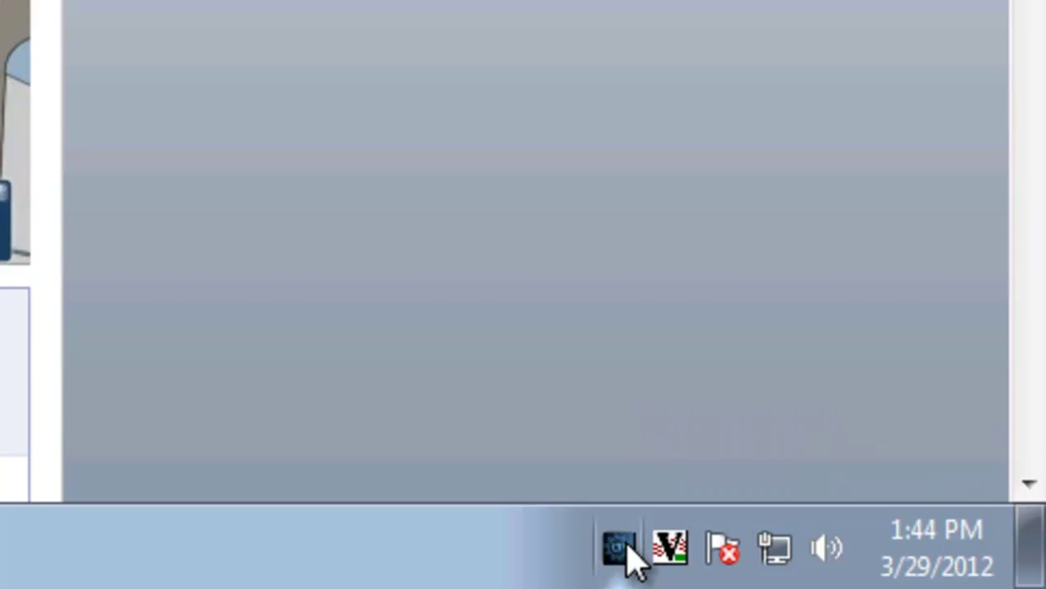
{"action": "right_click", "coordinate": [628, 546]}
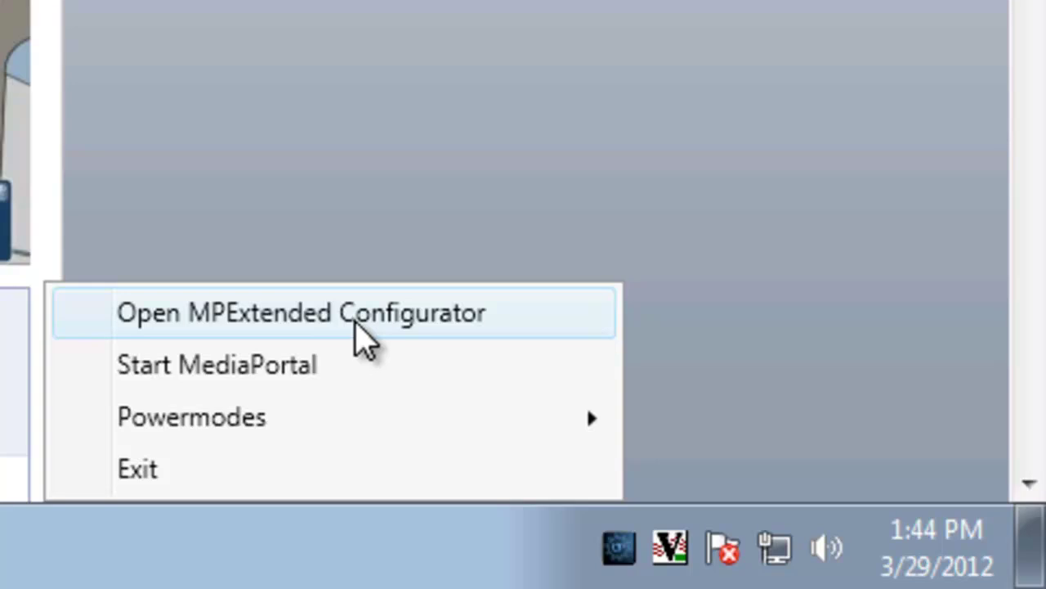
{"action": "mouse_move", "coordinate": [385, 437]}
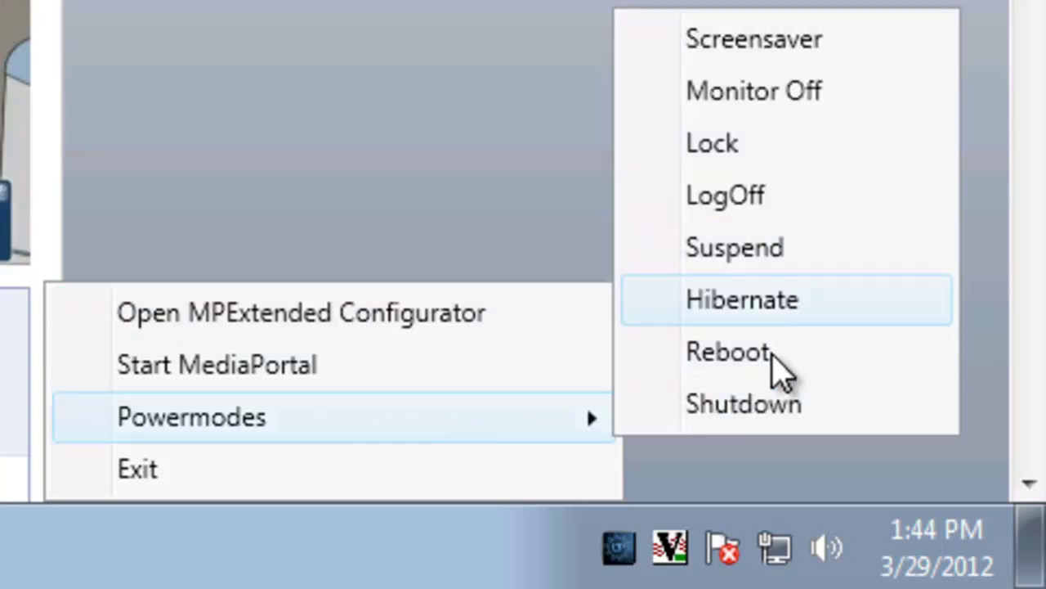
{"action": "key", "text": "Escape"}
{"action": "key", "text": "Escape"}
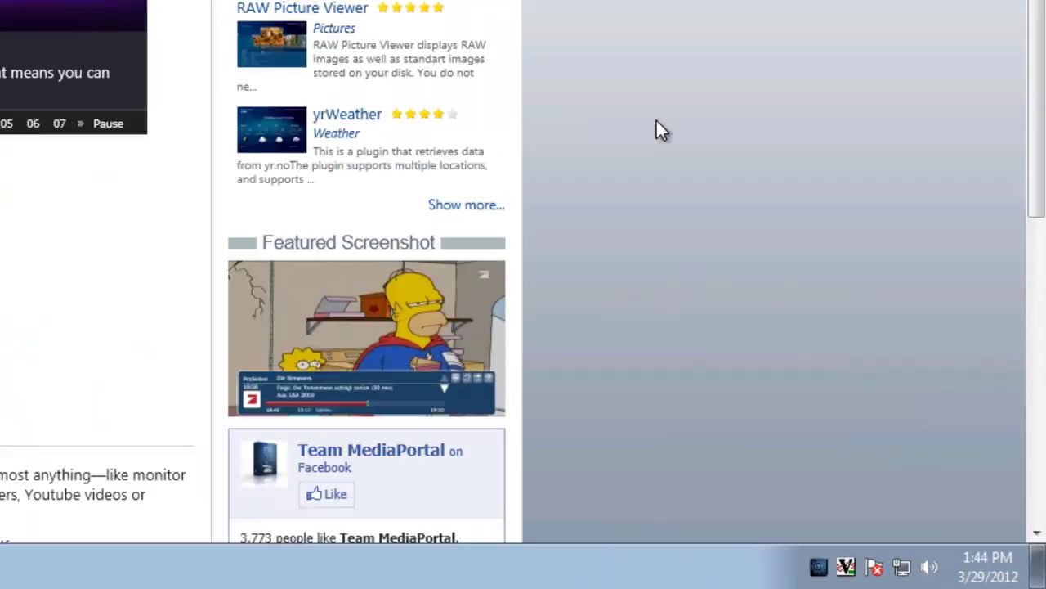